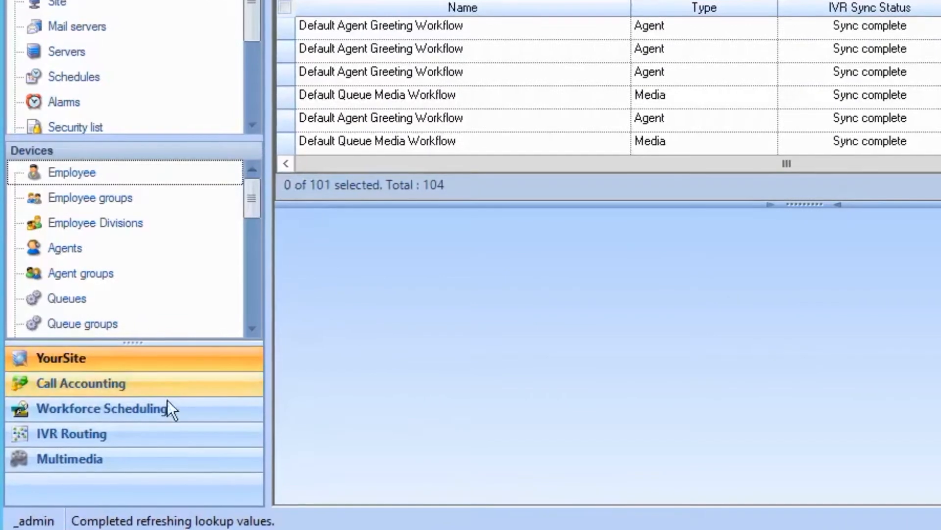
Create a new inbound voice workflow under IVR Routing and place an Answer activity on its empty canvas.
click(158, 434)
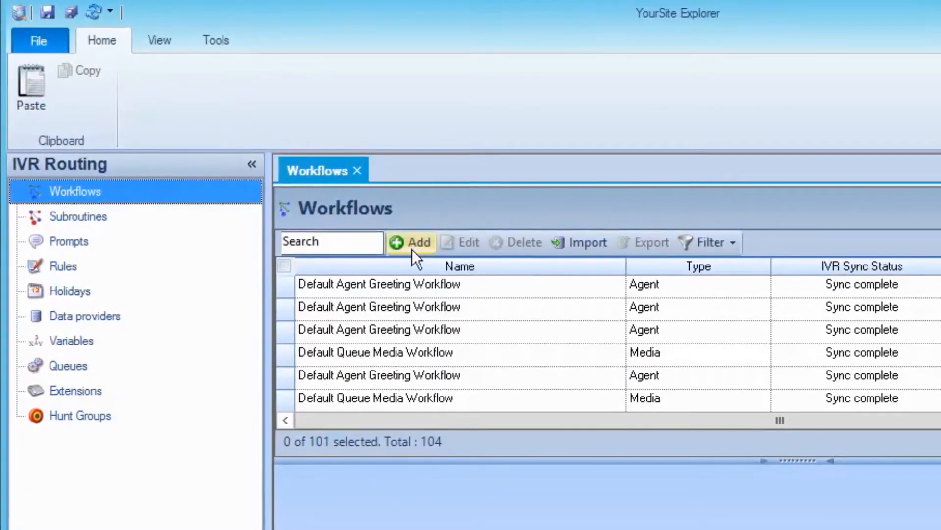
click(410, 249)
mouse_move(423, 277)
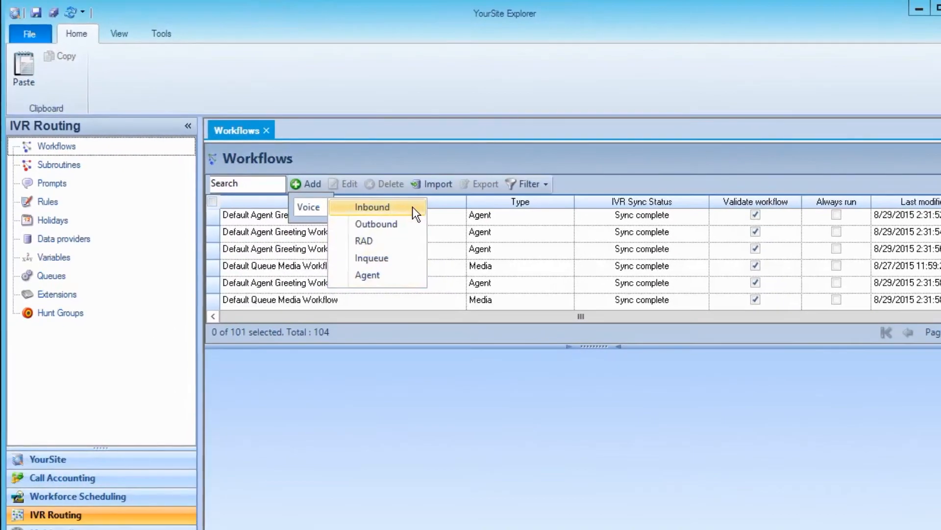
click(413, 207)
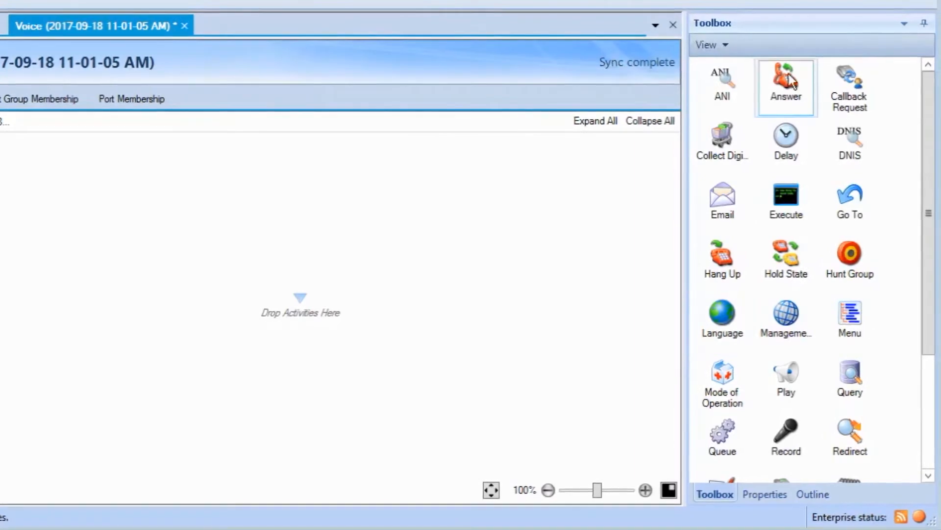
drag(820, 162, 534, 232)
drag(441, 166, 302, 305)
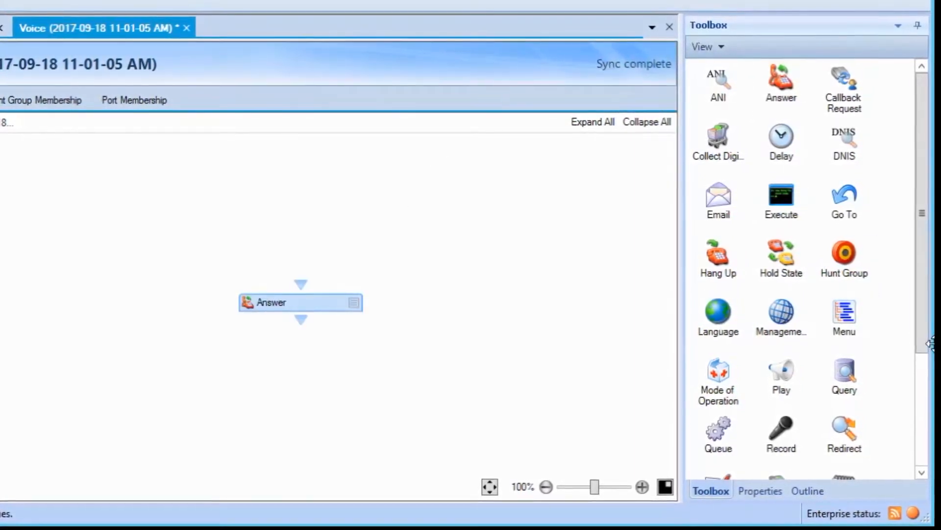
Review the remaining available activities, the Answer activity's properties and the expanded outline of the voice workflow.
drag(922, 334, 924, 429)
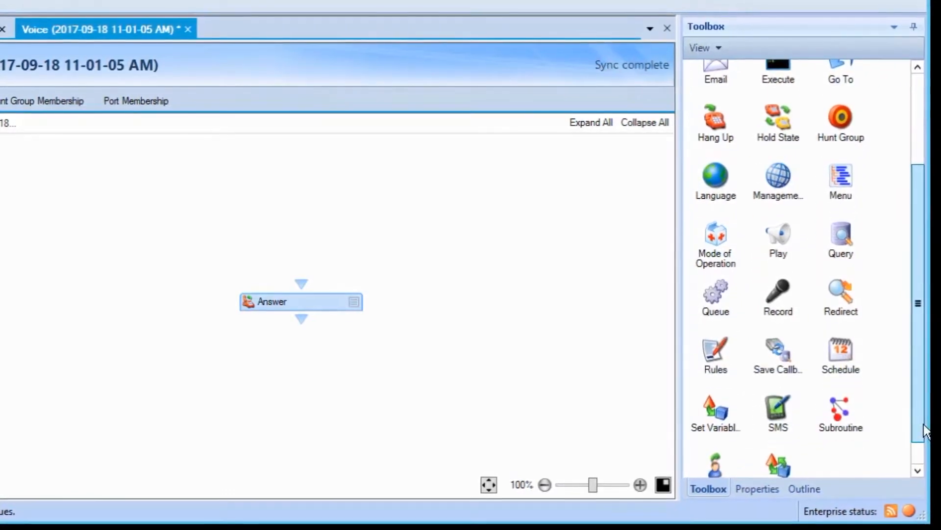
click(757, 488)
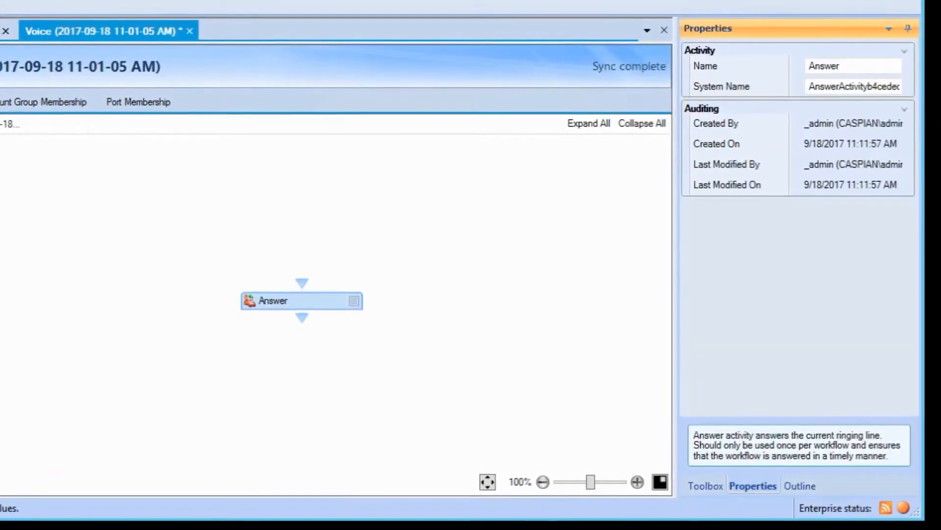
click(808, 483)
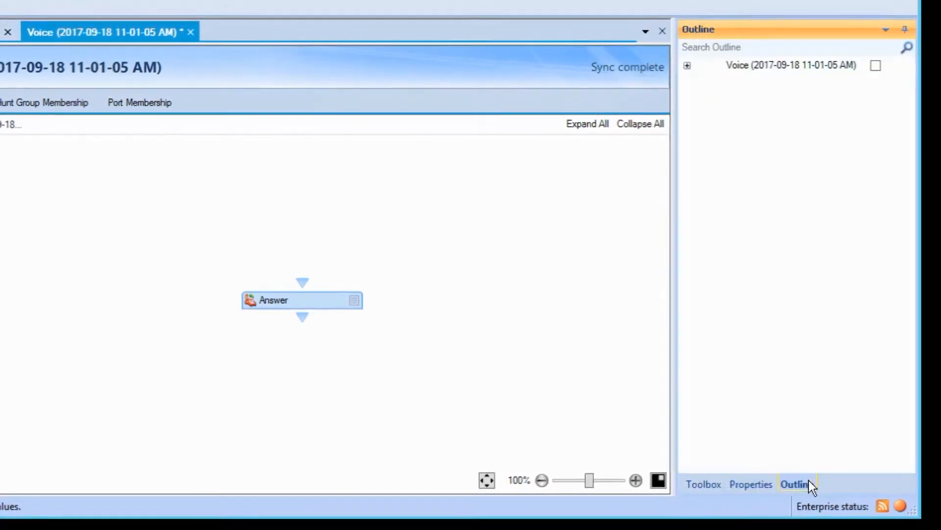
click(687, 66)
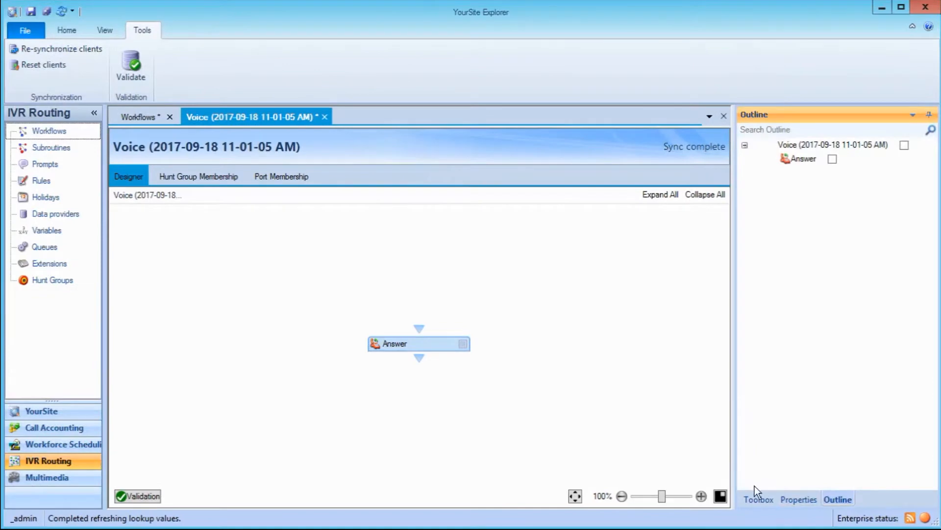
Add an Answer activity to the empty voice workflow and place an ANI activity directly below it.
click(766, 499)
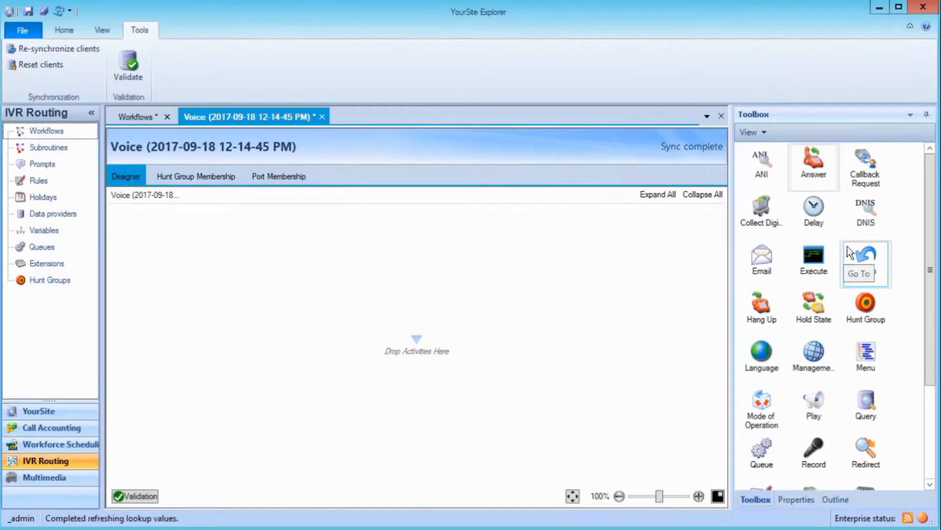
drag(816, 181, 423, 300)
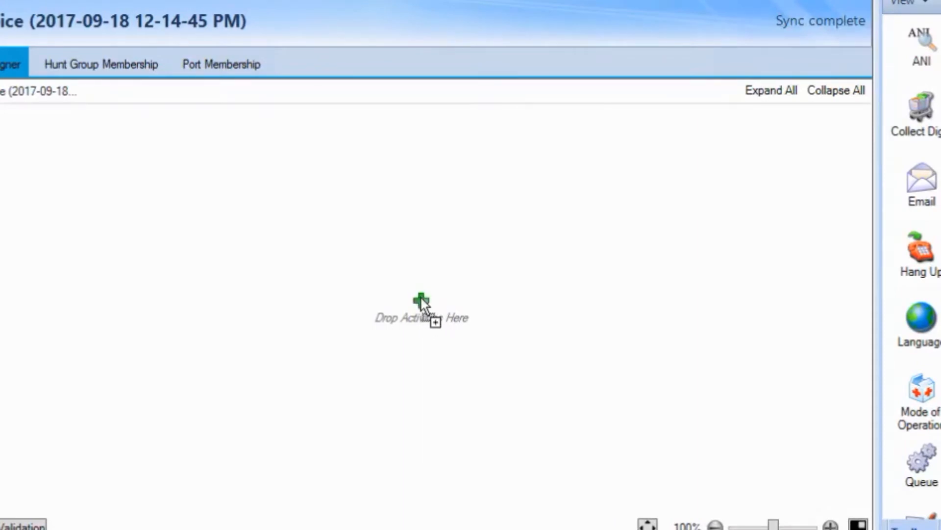
drag(422, 298, 426, 301)
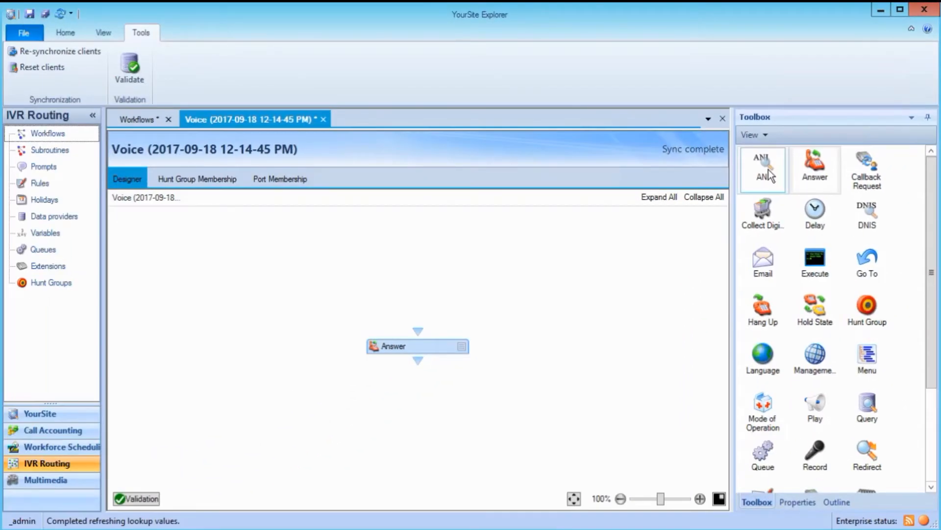
drag(768, 175, 418, 366)
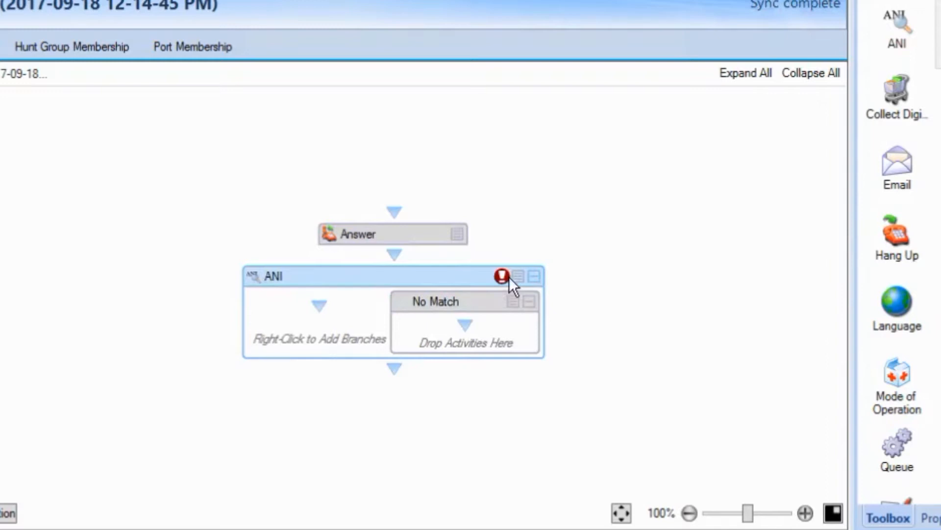
Add a condition to the ANI activity that groups the three blocked caller phone numbers in a single branch.
right_click(384, 278)
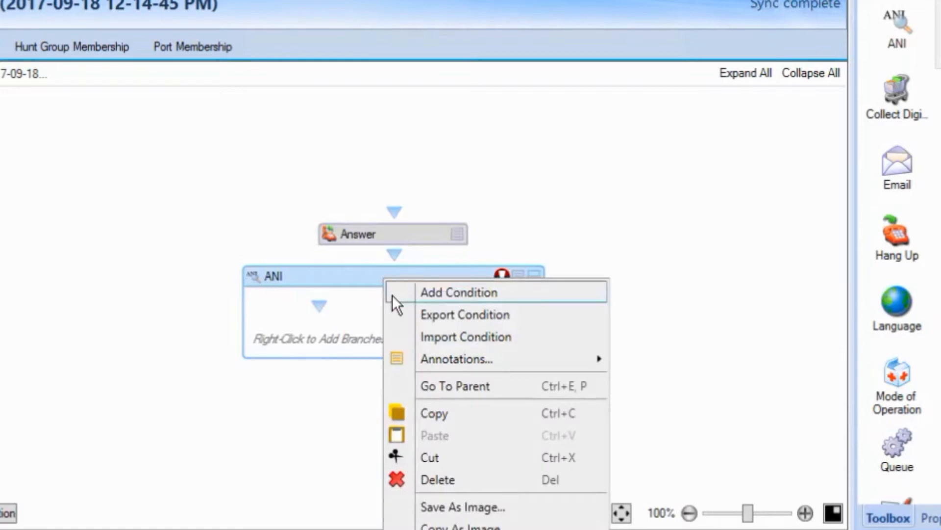
click(393, 295)
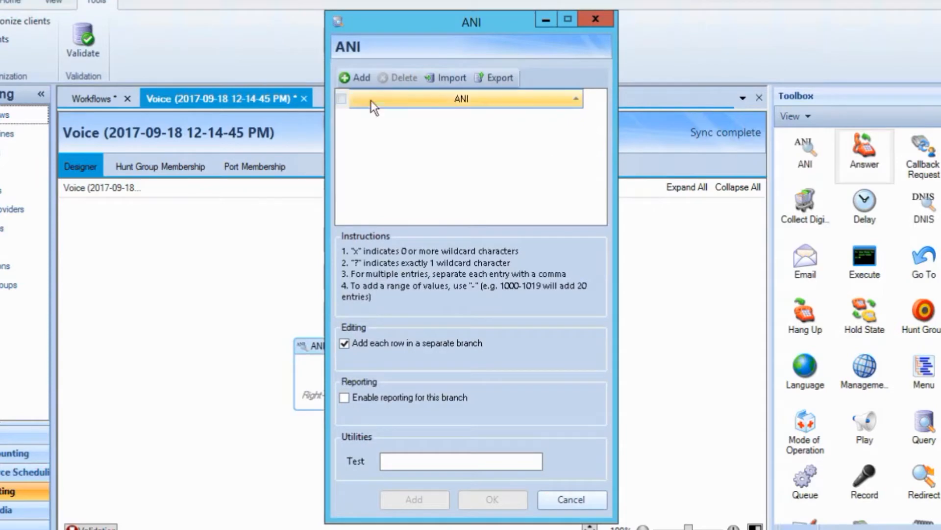
click(351, 81)
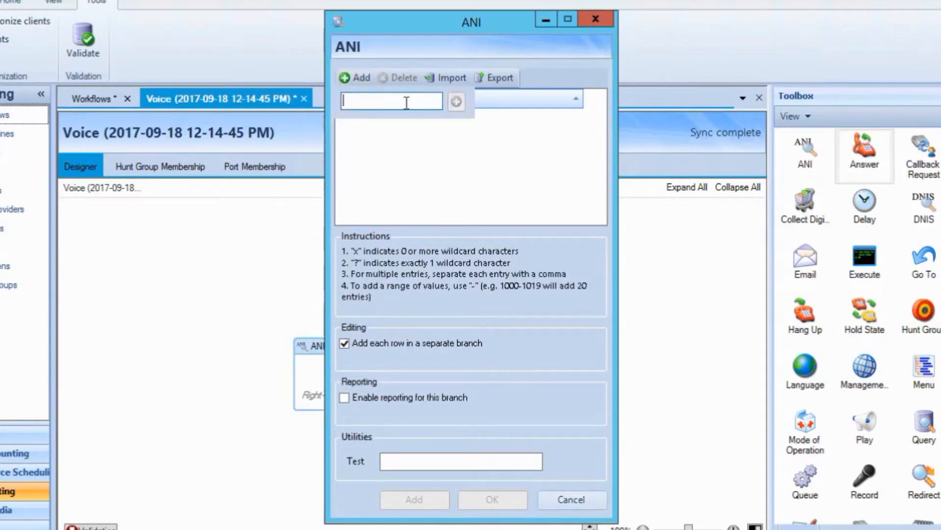
key(alt+Tab)
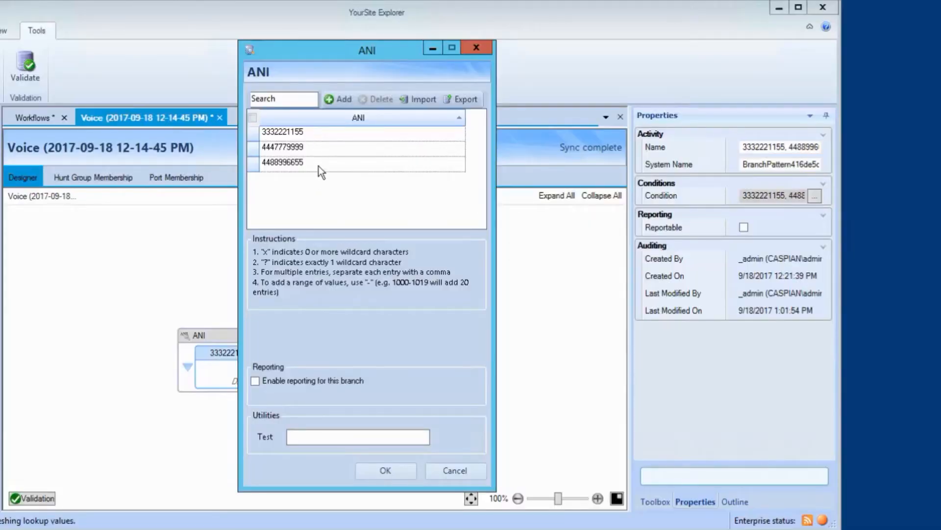
click(385, 470)
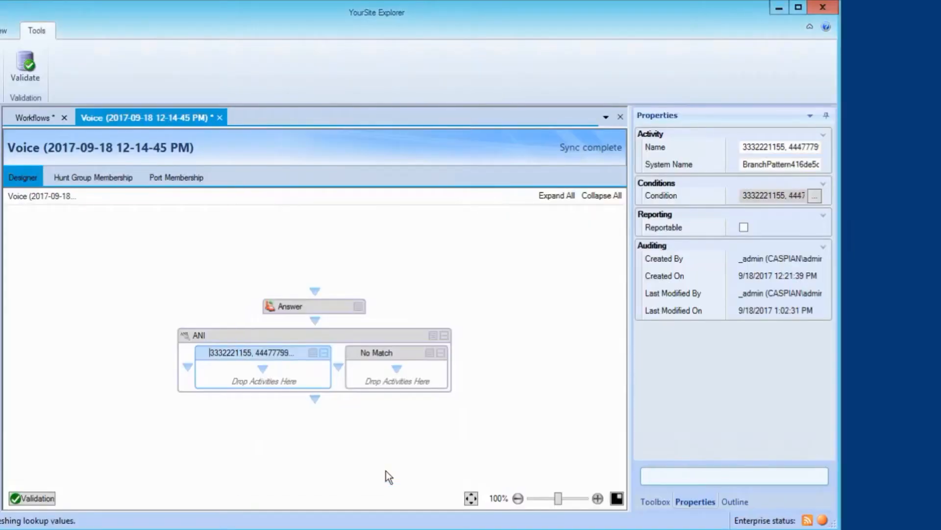
Rename the ANI activity's caller-number branch to Blacklisted.
double_click(272, 352)
drag(213, 352, 350, 343)
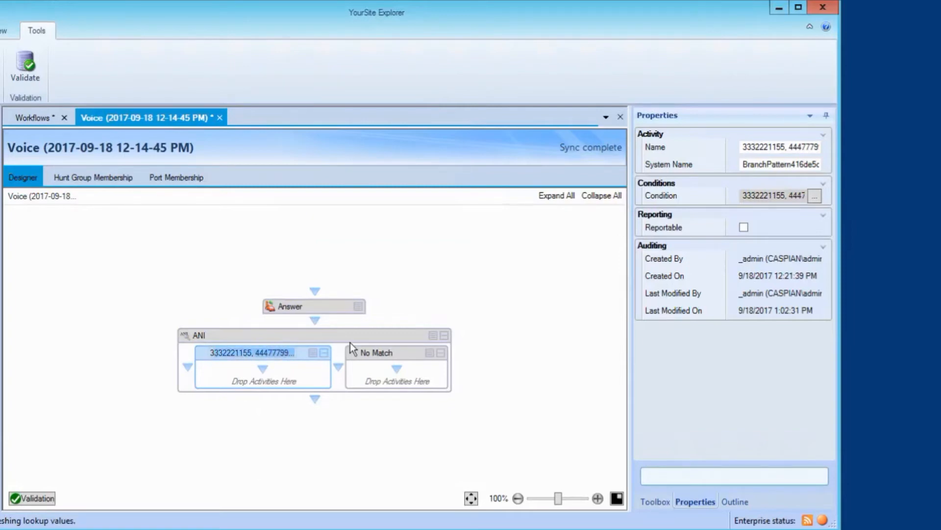
text(B)
key(BackSpace)
key(BackSpace)
text(Black)
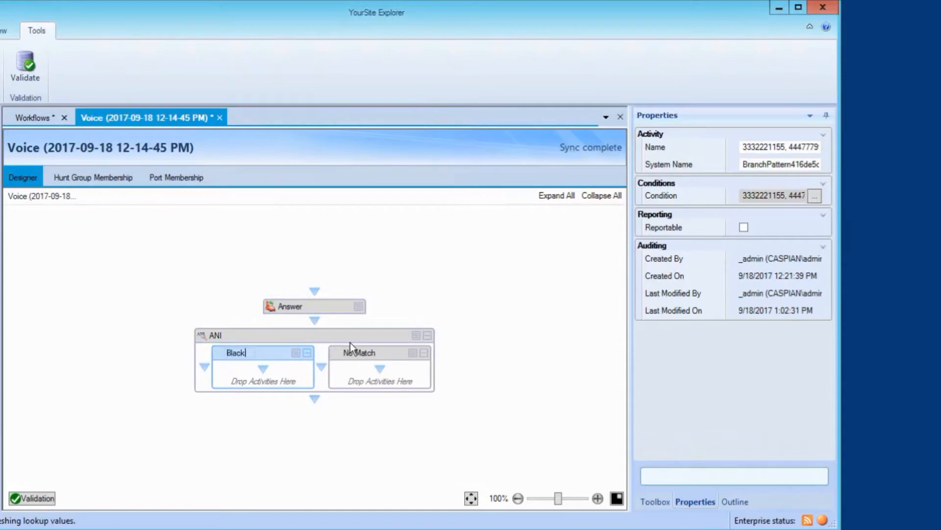
text(listed)
click(348, 452)
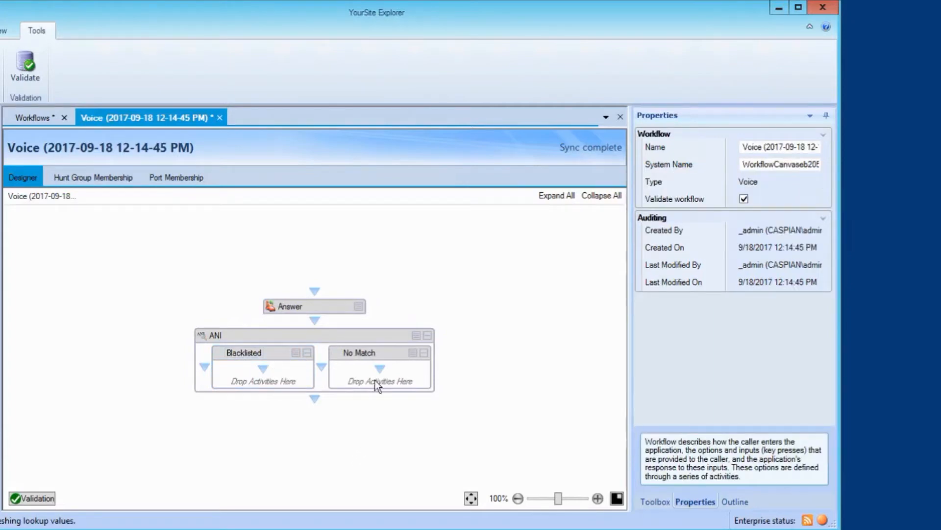
Add a Play activity to the Blacklisted branch and assign the existing Not Supported prompt as its greeting prompt.
click(653, 499)
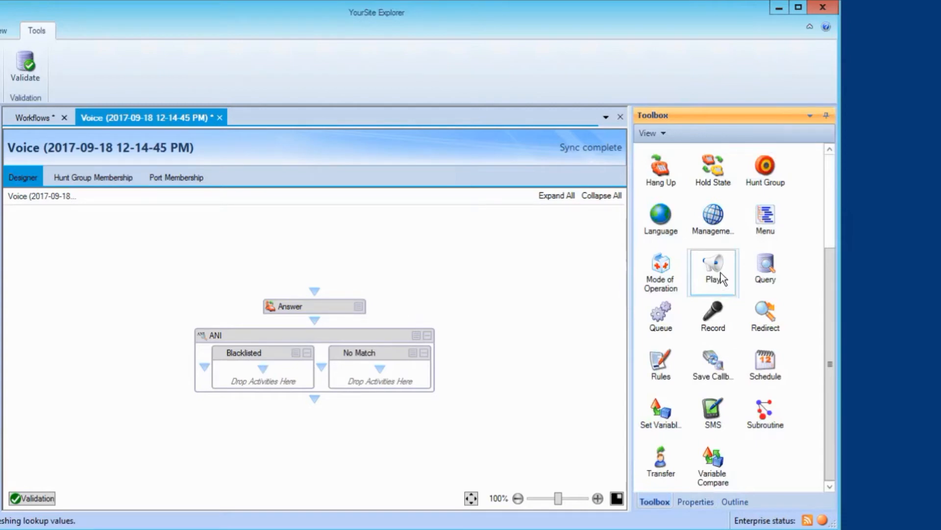
drag(723, 279, 265, 374)
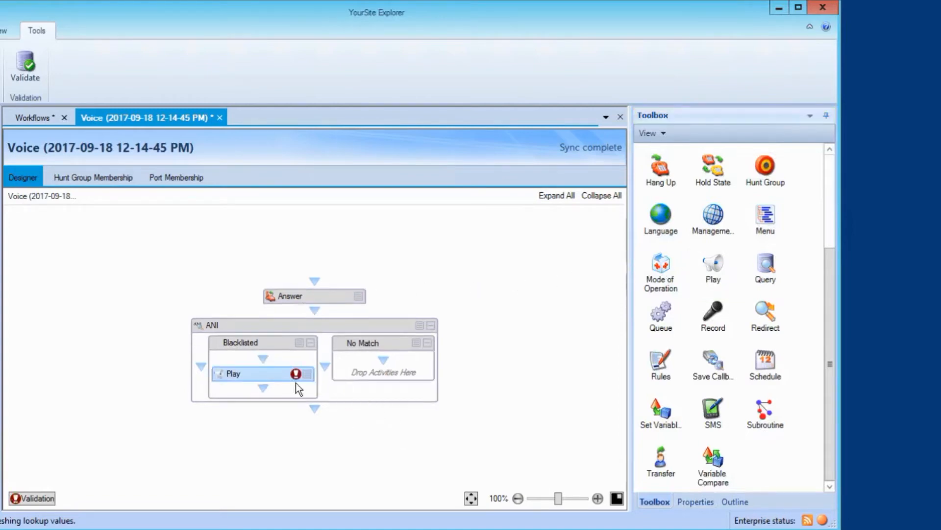
click(689, 501)
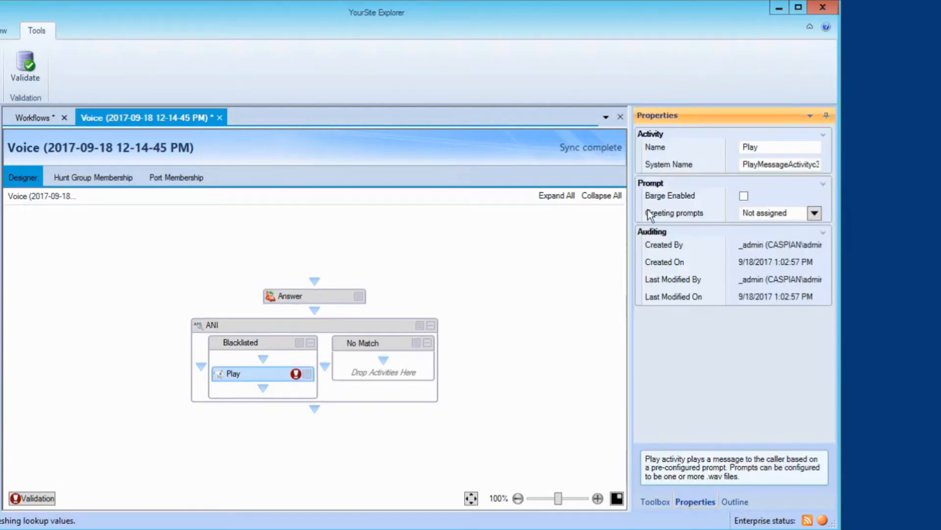
click(815, 213)
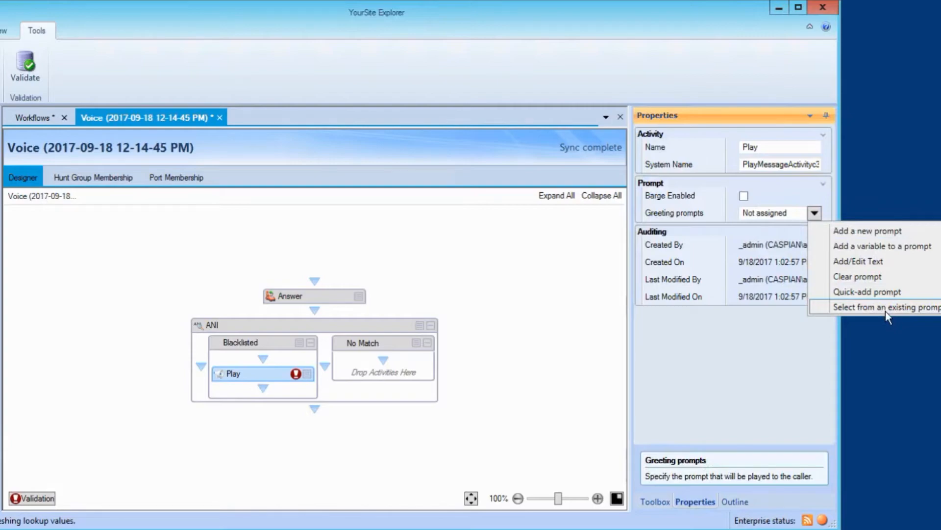
mouse_move(723, 145)
mouse_down()
mouse_move(723, 243)
mouse_move(720, 149)
mouse_up()
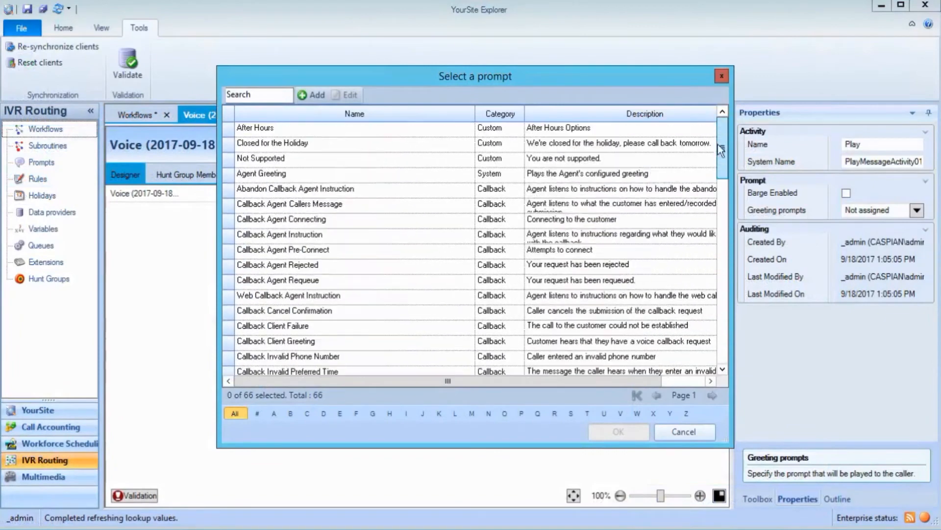
click(259, 94)
text(Not Supported)
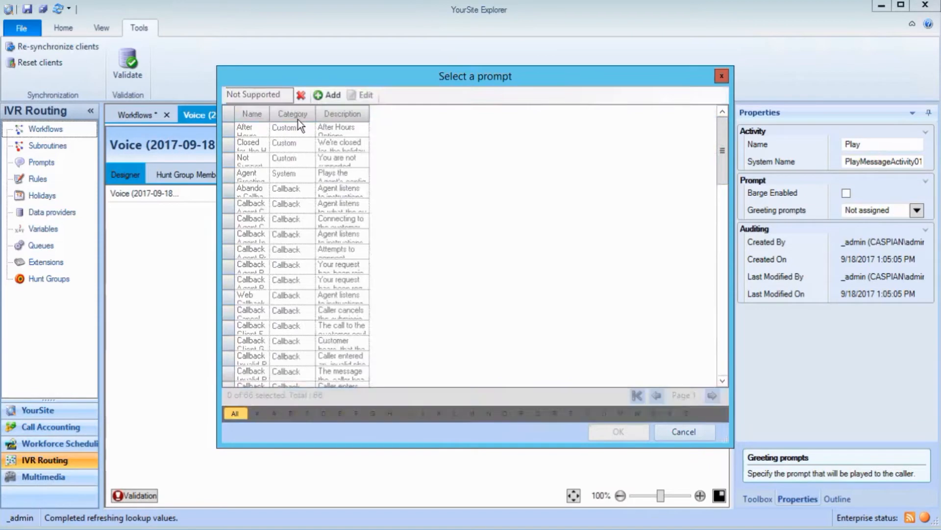
click(285, 127)
click(620, 431)
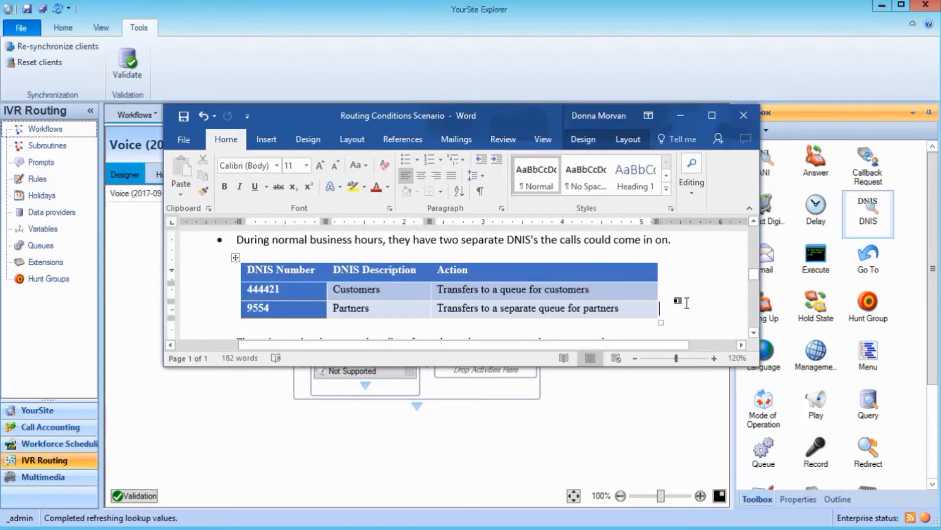
Back in YourSite Explorer, add a DNIS activity below the ANI activity with separate branches for 444421 and 9554.
click(528, 454)
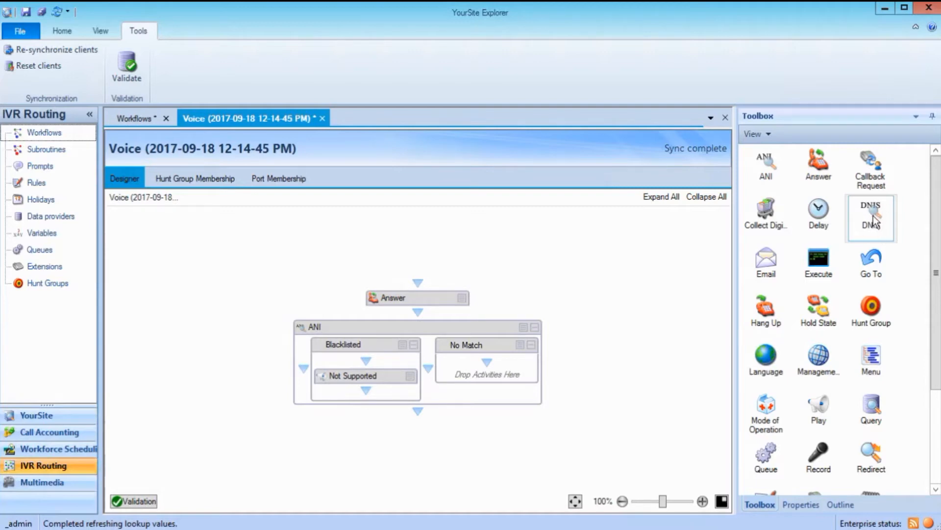
drag(874, 218, 423, 416)
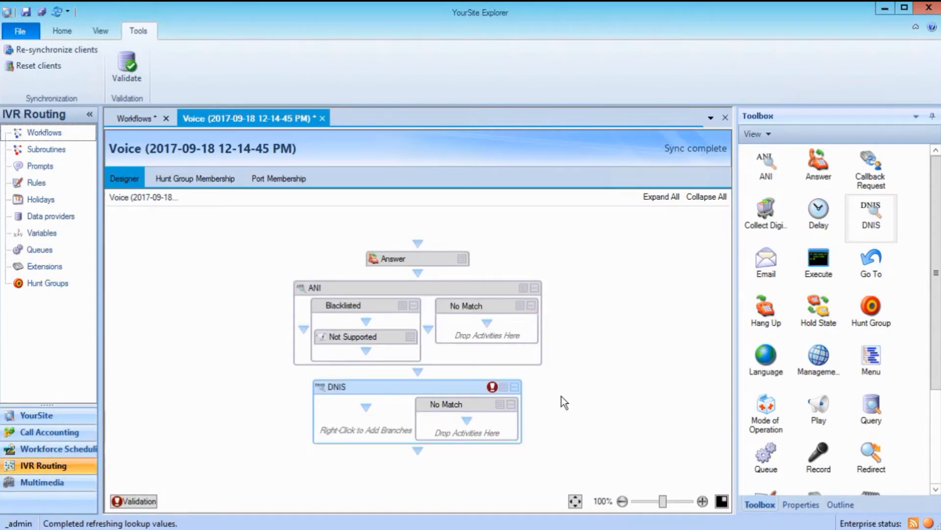
right_click(405, 387)
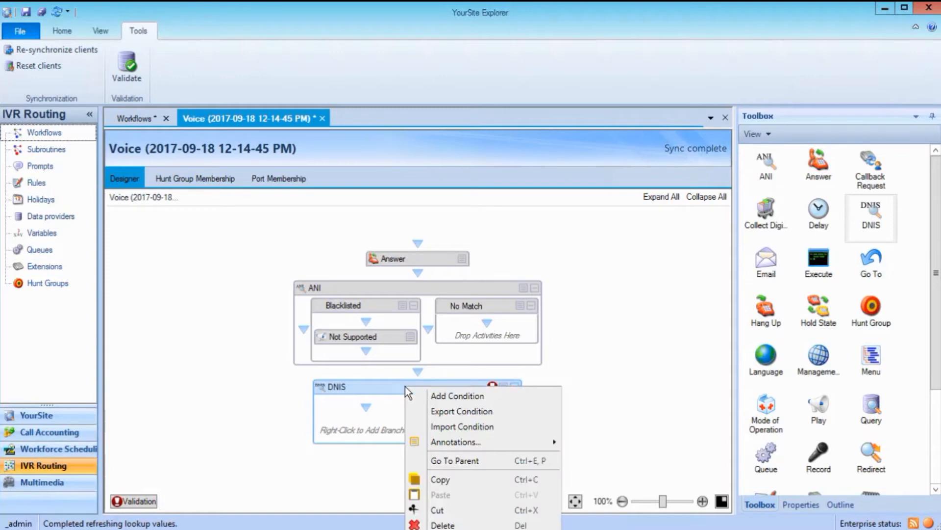
click(521, 397)
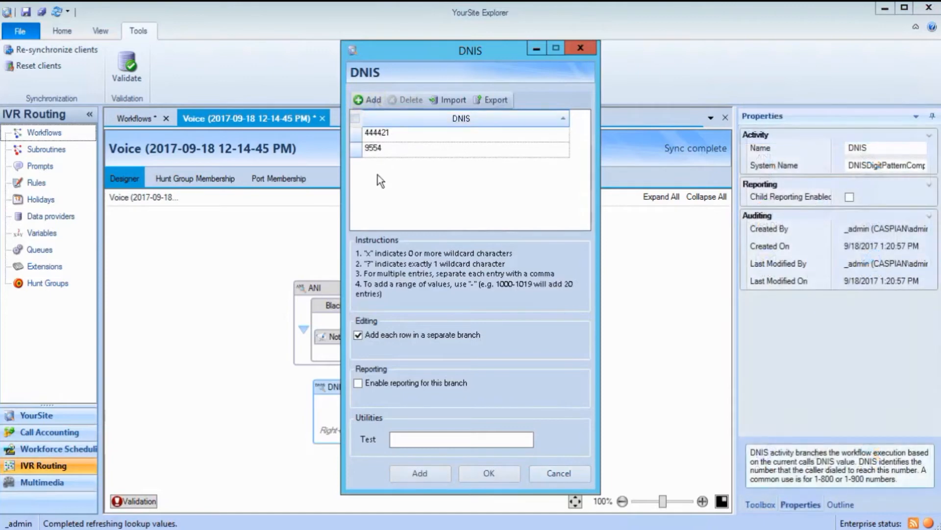
click(499, 472)
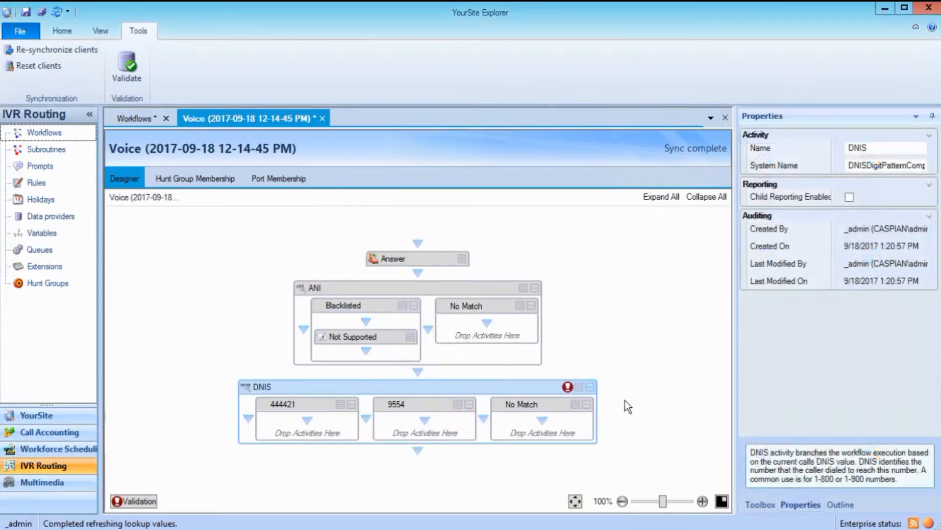
Rename the 444421 DNIS branch to Customers and the 9554 branch to Partners.
click(422, 399)
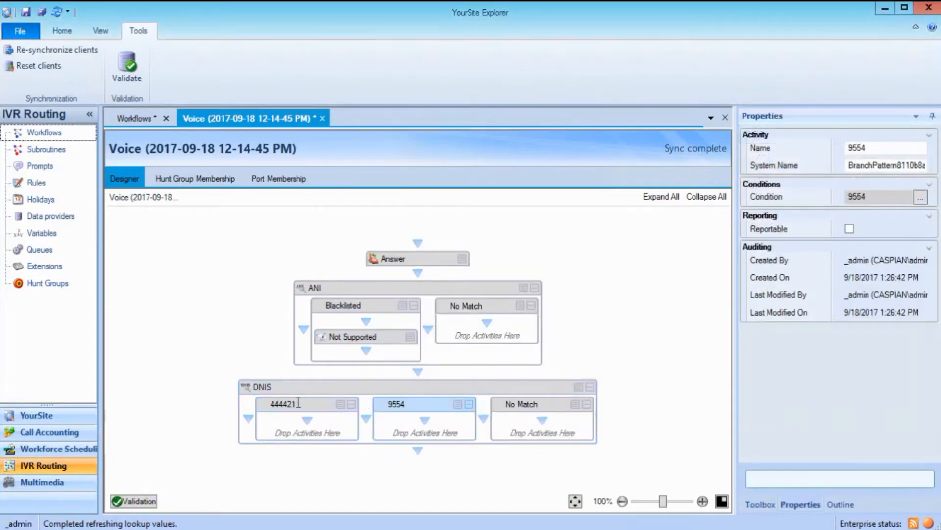
click(299, 403)
text(Customers)
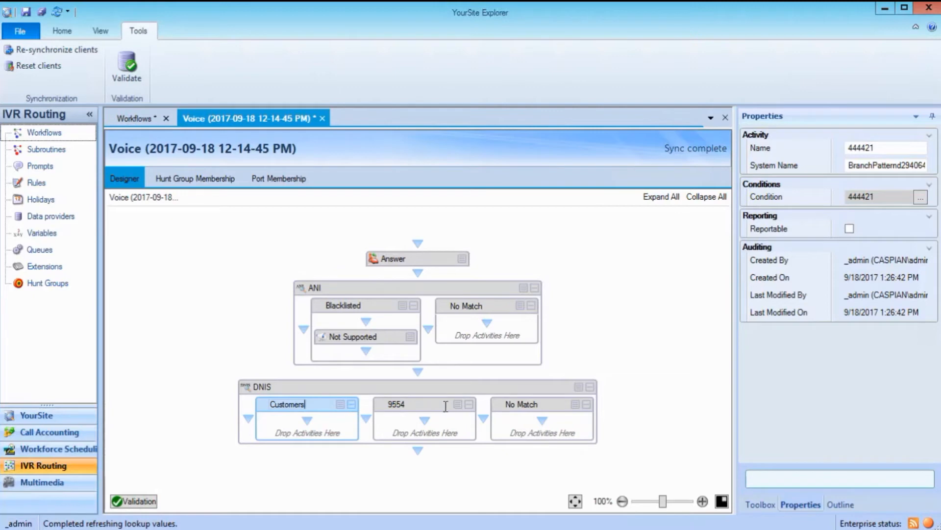
click(394, 401)
text(Partners)
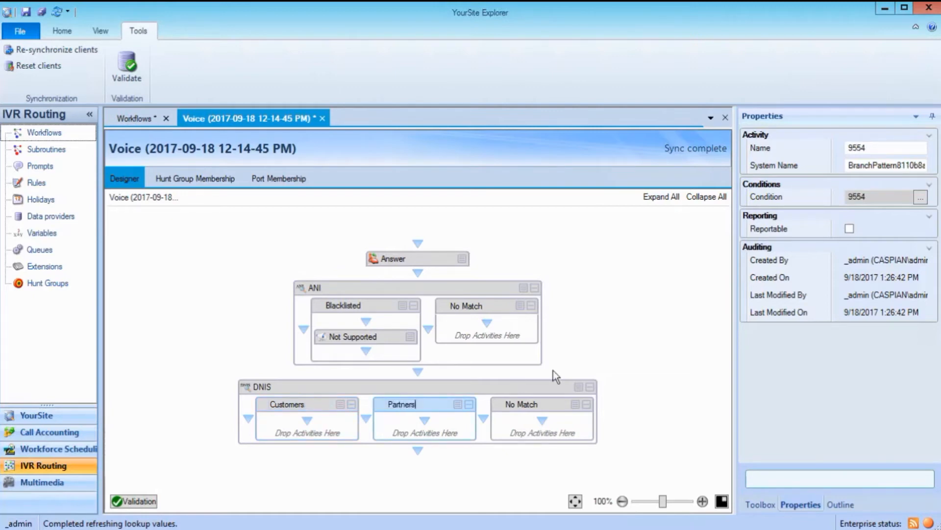
Add a Transfer activity to the Customers branch of the DNIS activity and show its properties.
click(753, 499)
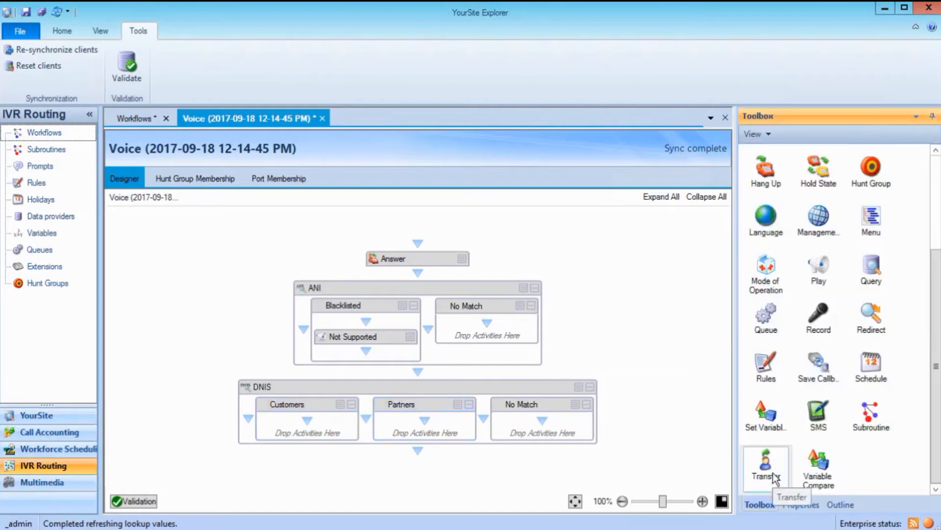
drag(774, 478, 307, 423)
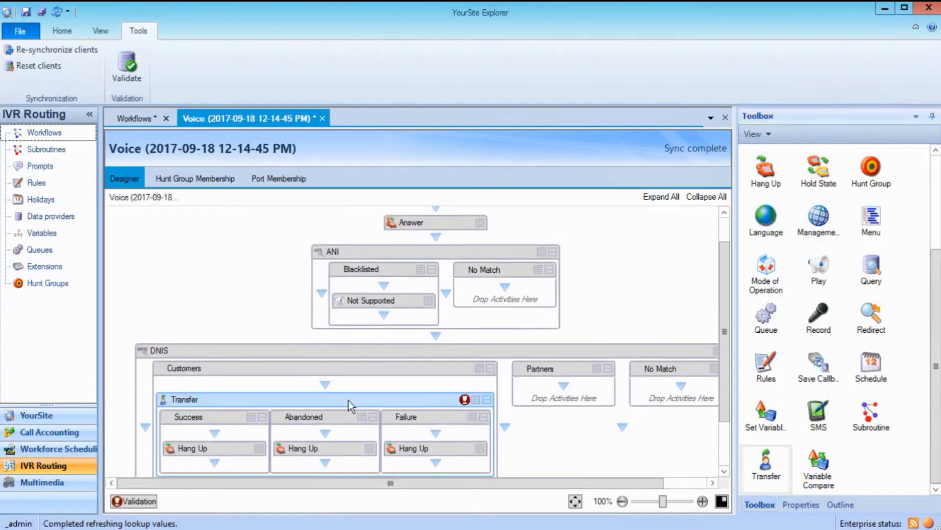
click(796, 505)
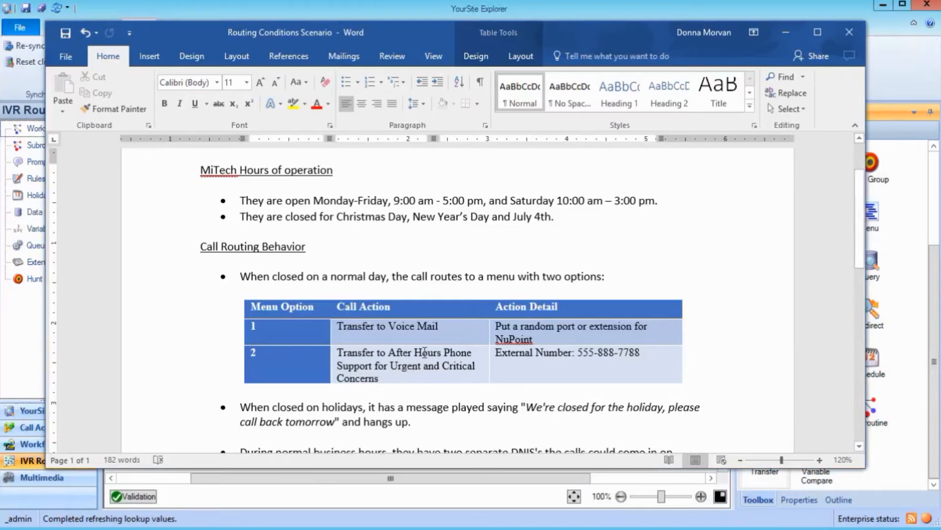
Back in YourSite Explorer, add a Schedule activity to the workflow and place it between the ANI and DNIS activities.
click(460, 487)
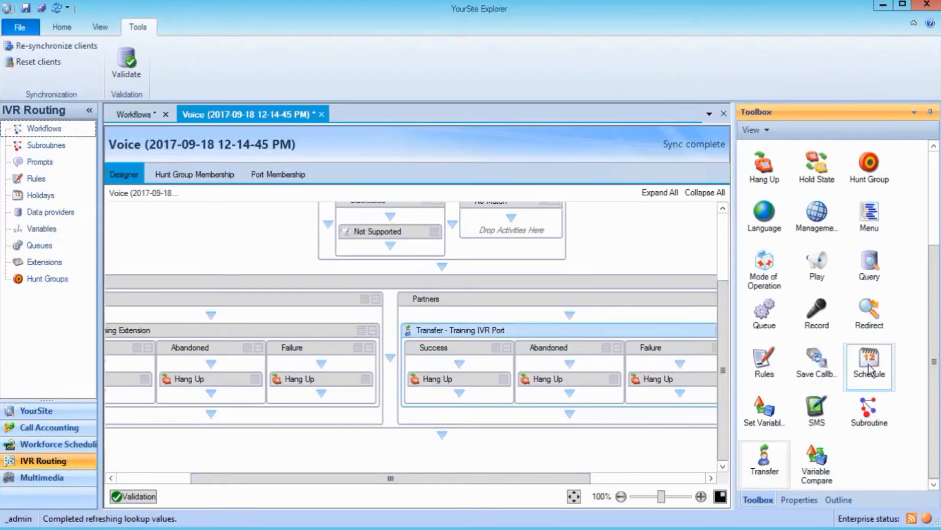
drag(869, 369, 435, 438)
mouse_move(725, 375)
mouse_down()
mouse_move(730, 421)
mouse_move(719, 309)
mouse_move(728, 410)
mouse_move(722, 362)
mouse_up()
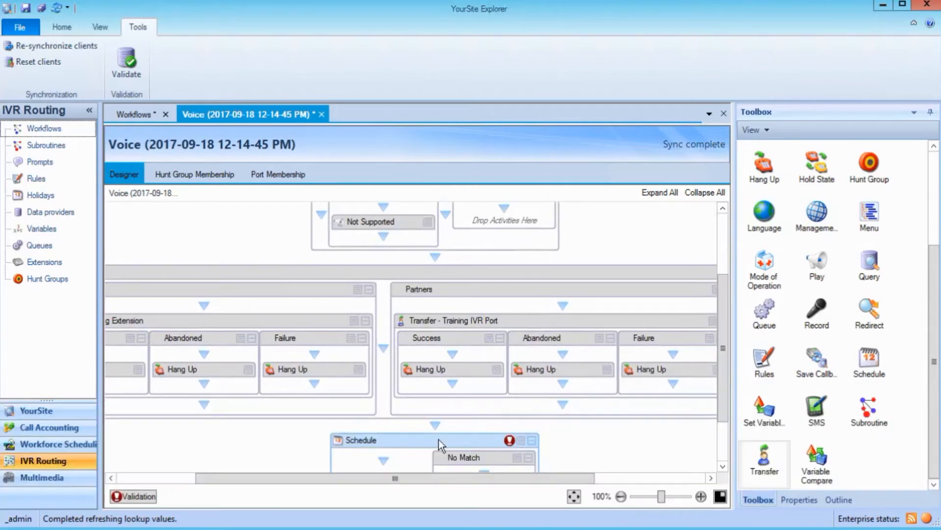
drag(439, 439, 431, 269)
drag(724, 338, 724, 291)
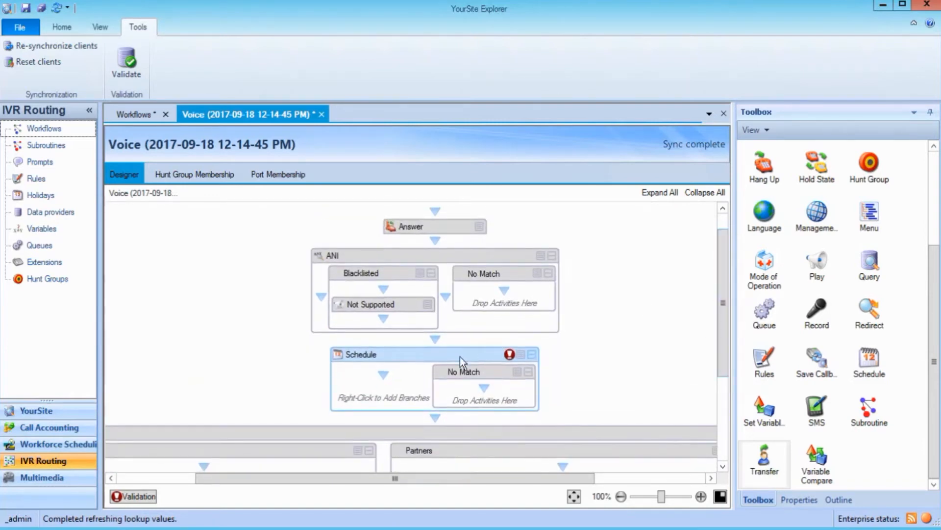
Start a new schedule condition on the Schedule activity and name it Holidays.
right_click(398, 351)
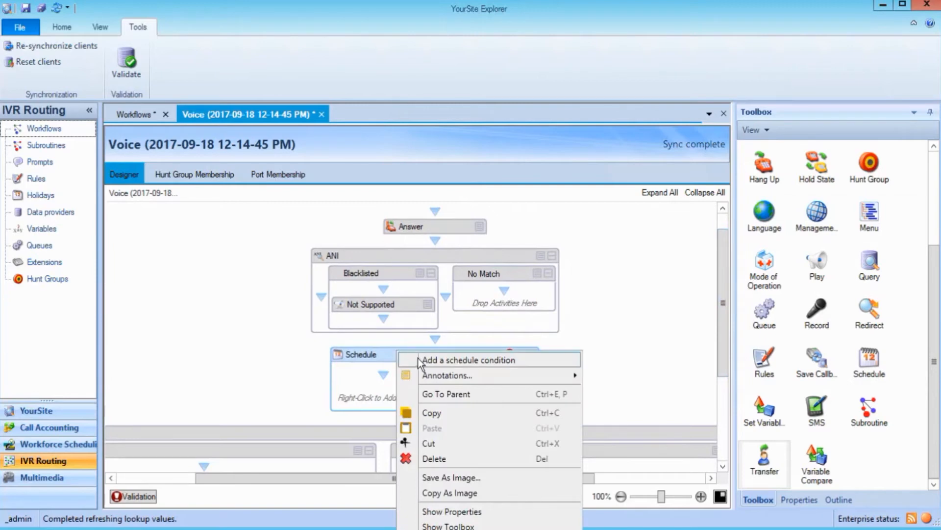
click(420, 361)
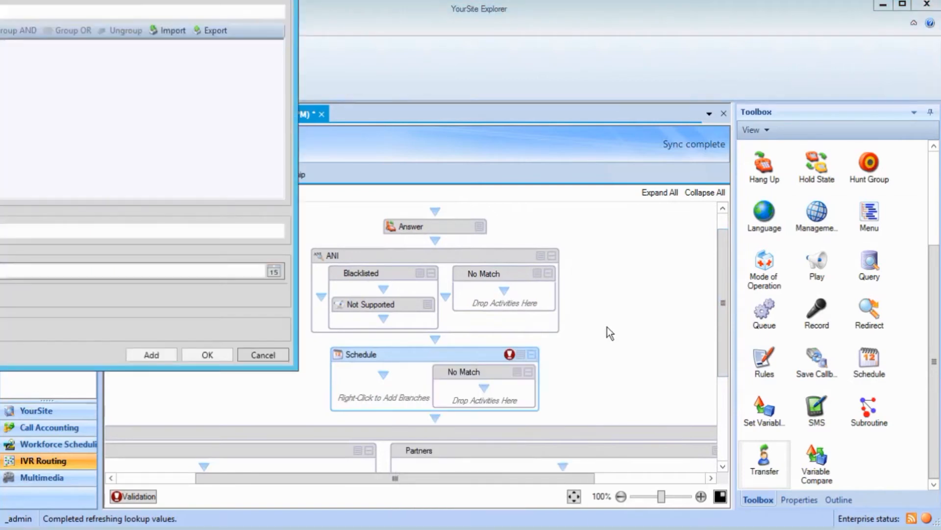
drag(352, 78, 448, 87)
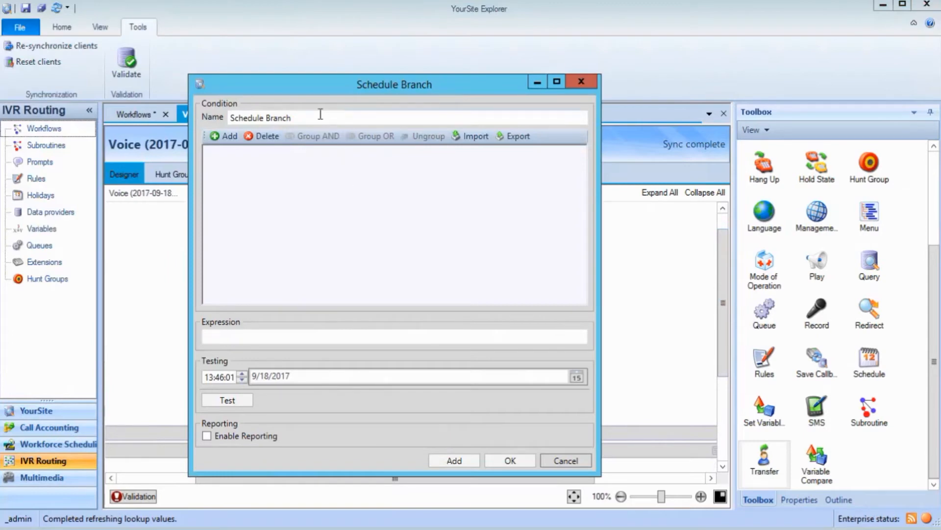
drag(321, 114, 223, 128)
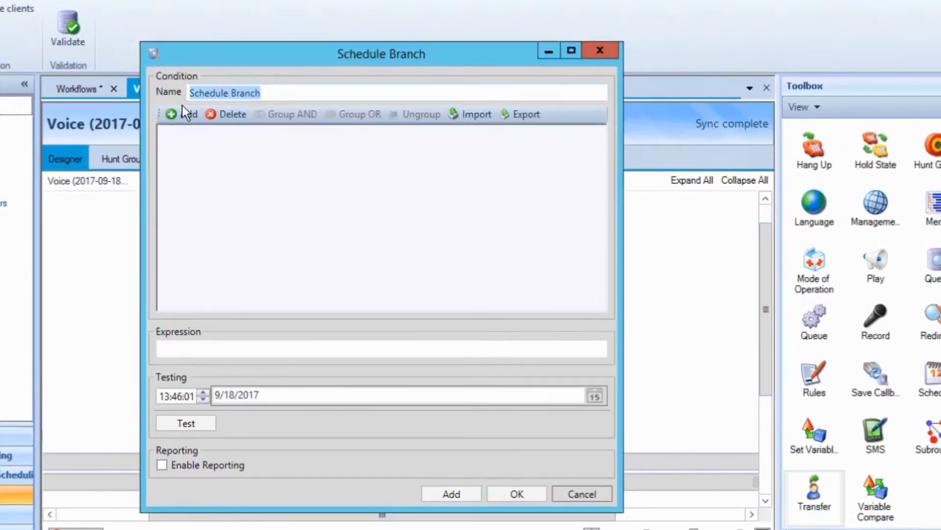
text(Holidays)
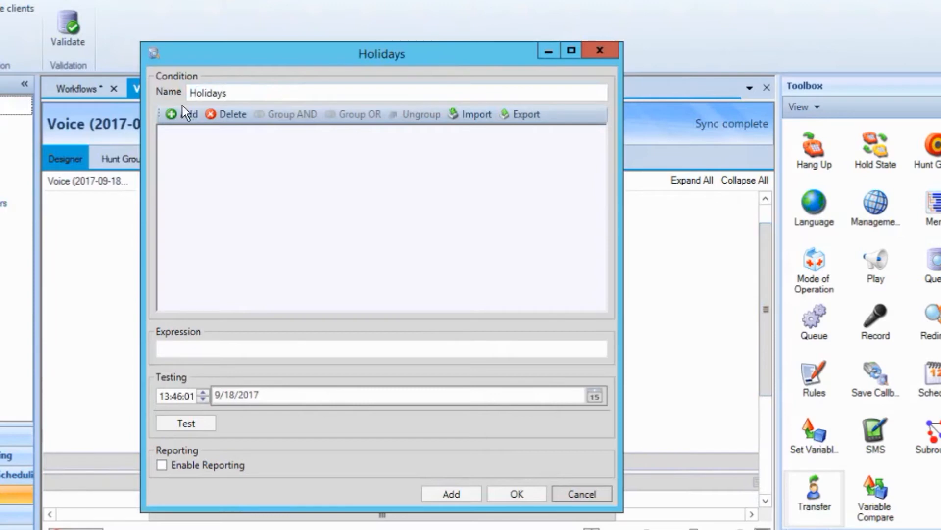
Add three Holiday conditions to the Holidays branch: Christmas, New Year's Day and Independence Day.
click(189, 111)
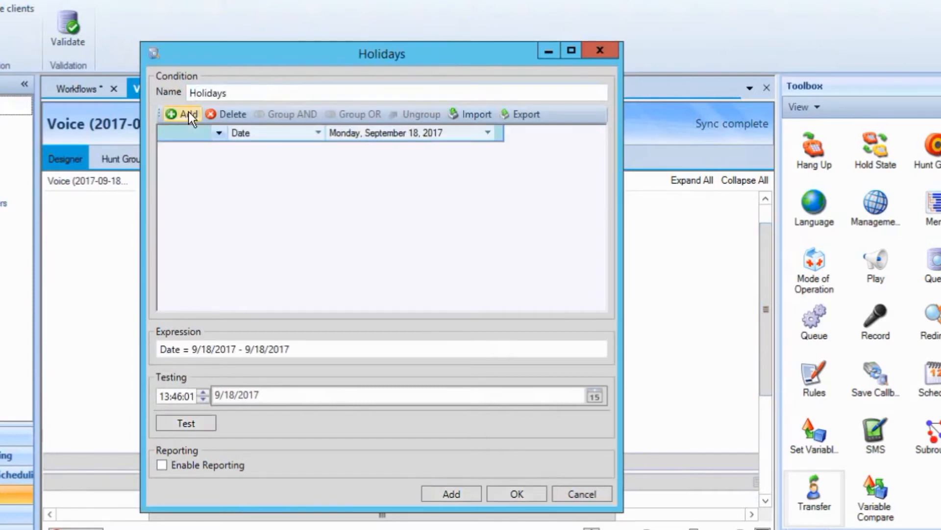
click(317, 131)
click(264, 181)
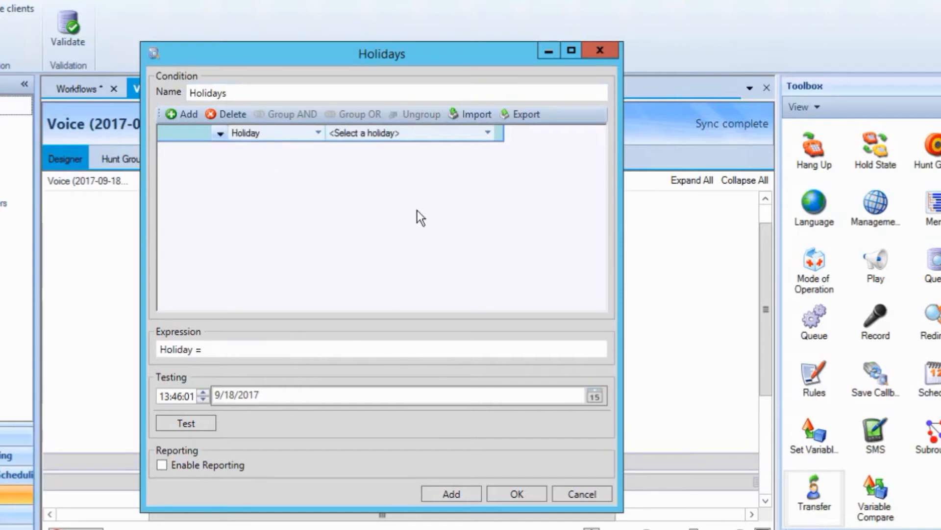
click(487, 132)
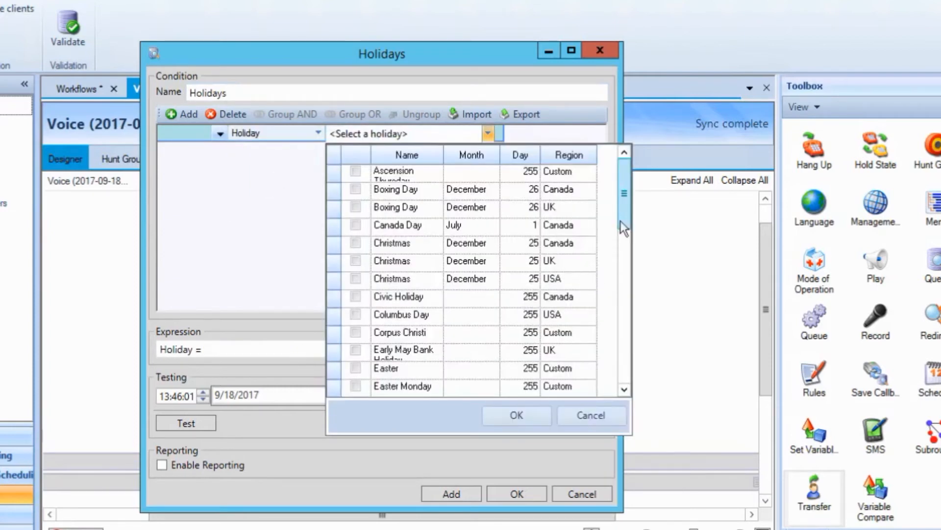
mouse_move(625, 211)
mouse_down()
mouse_move(628, 227)
mouse_move(627, 216)
mouse_up()
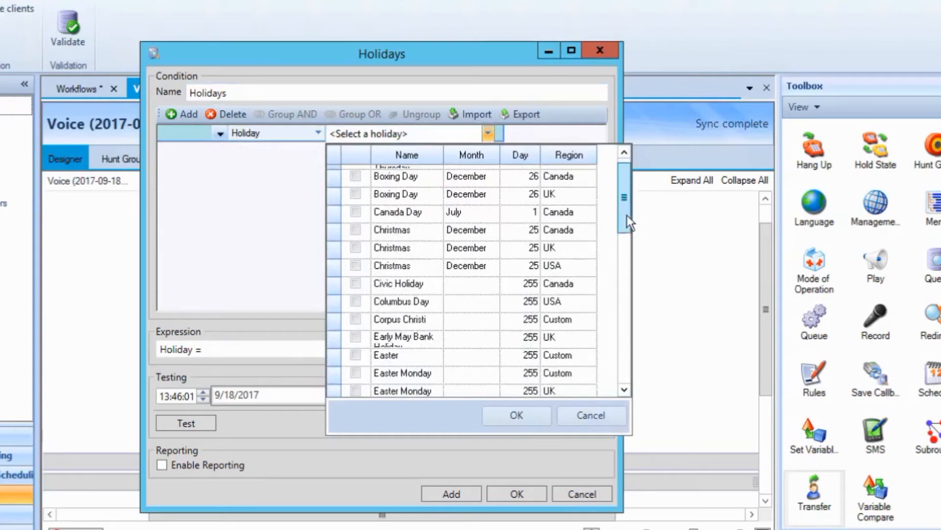
click(357, 230)
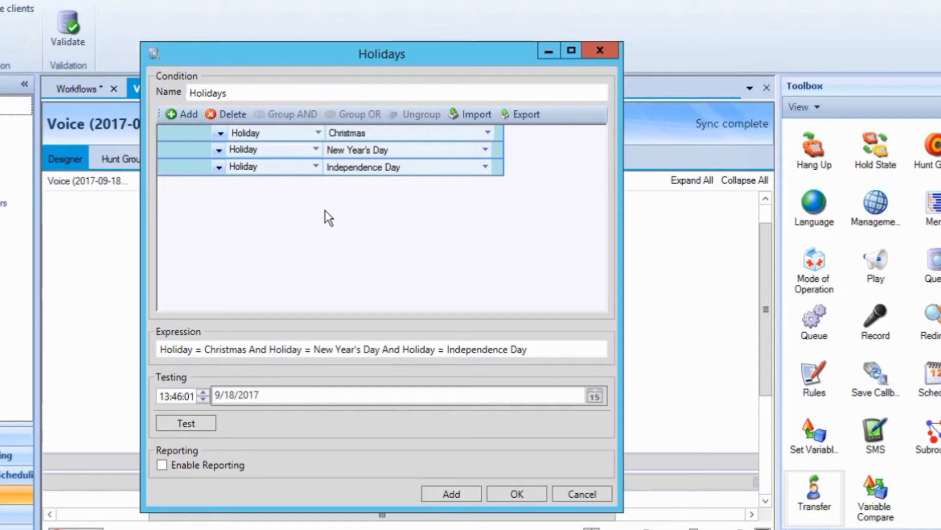
Group the three holiday conditions with OR and save the Holidays branch.
click(183, 139)
shift+click(191, 172)
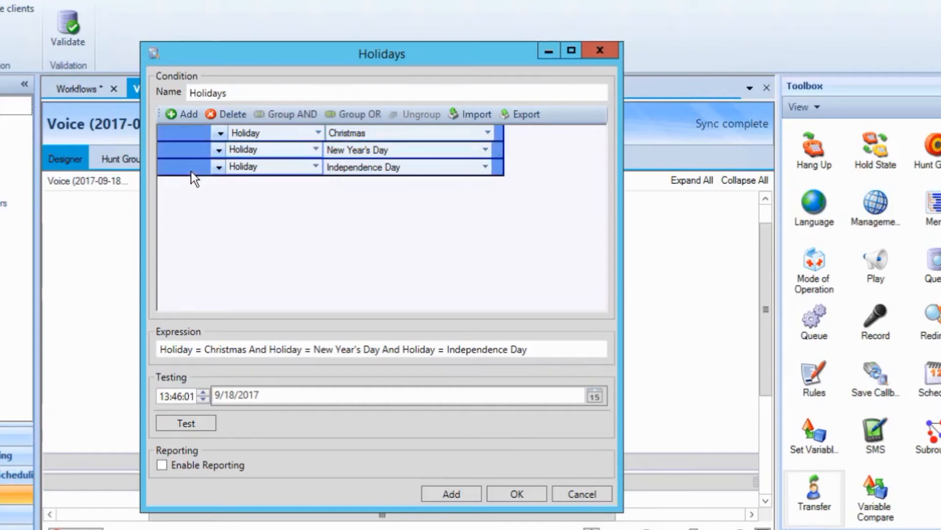
click(369, 116)
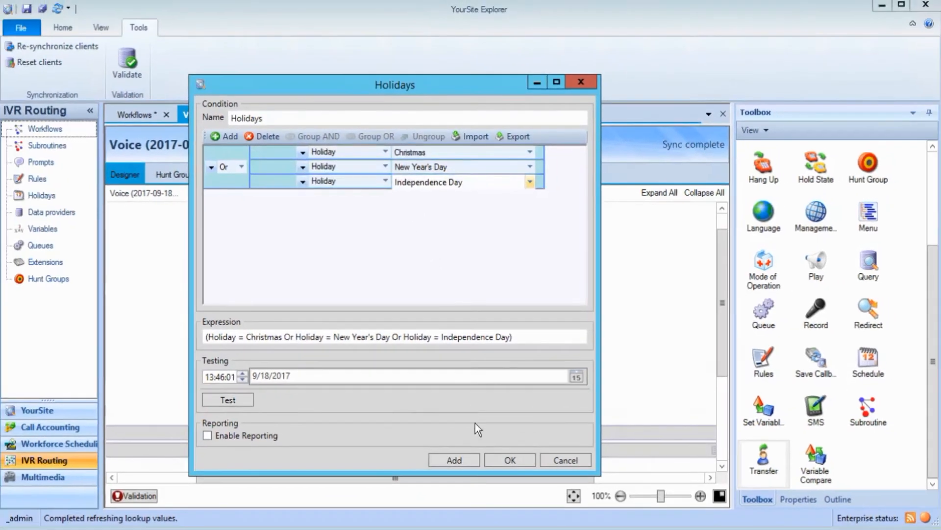
click(509, 459)
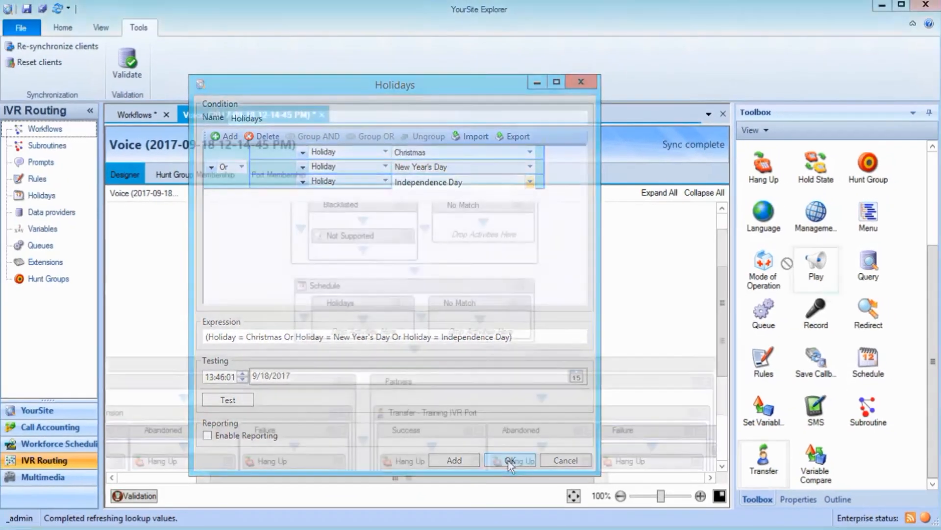
Add Play and Hang Up activities to the Holidays branch and assign the Sample Closed Holiday prompt to Play.
drag(393, 310, 394, 310)
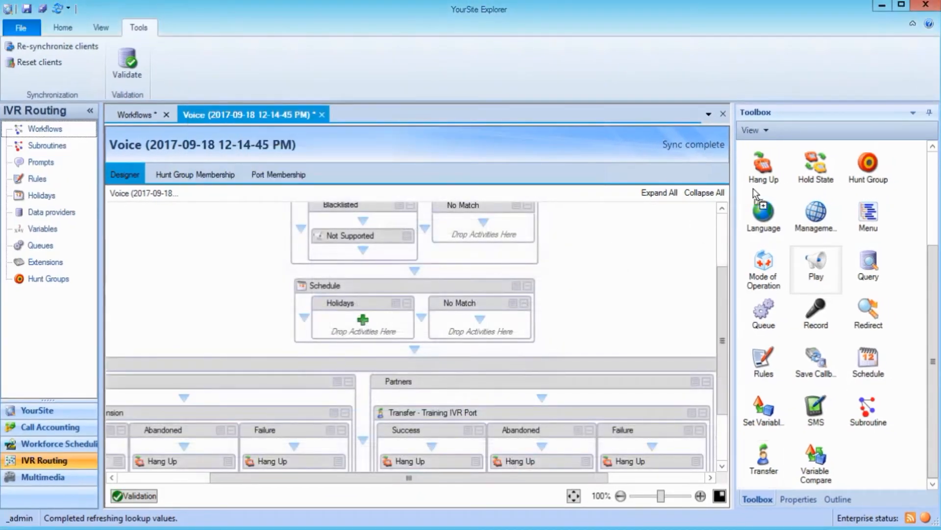
mouse_move(764, 169)
mouse_down()
mouse_move(428, 317)
mouse_move(371, 370)
mouse_move(368, 384)
mouse_move(541, 356)
mouse_move(616, 368)
mouse_move(596, 307)
mouse_move(466, 482)
mouse_move(363, 377)
mouse_up()
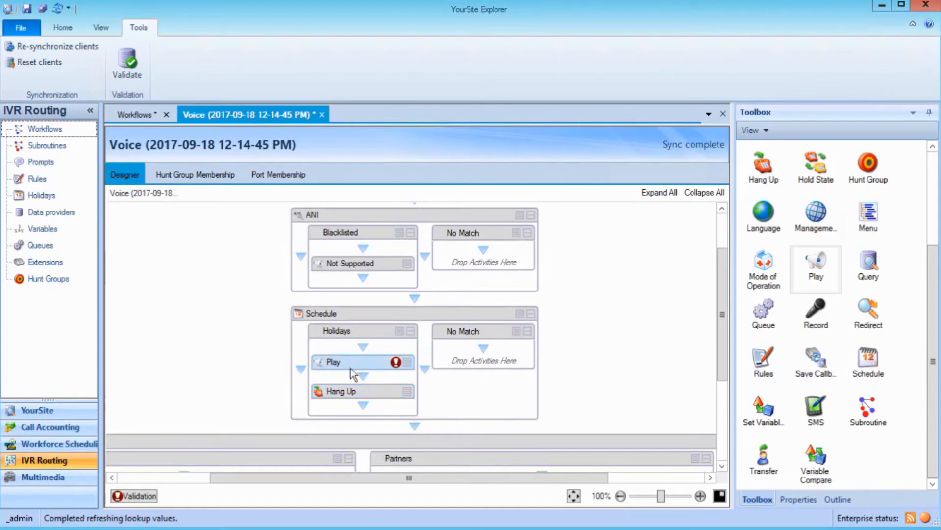
click(797, 499)
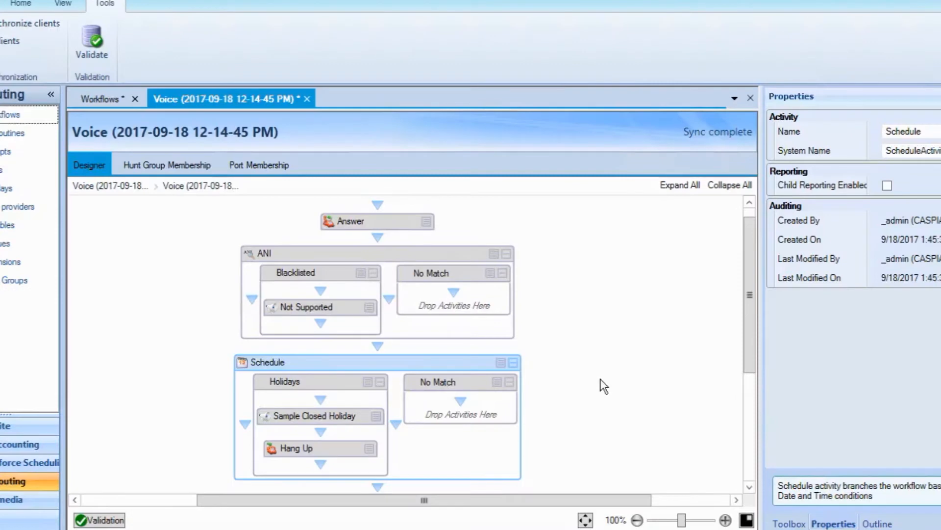
Start another schedule condition on the Schedule activity and name it Business Hours.
right_click(433, 363)
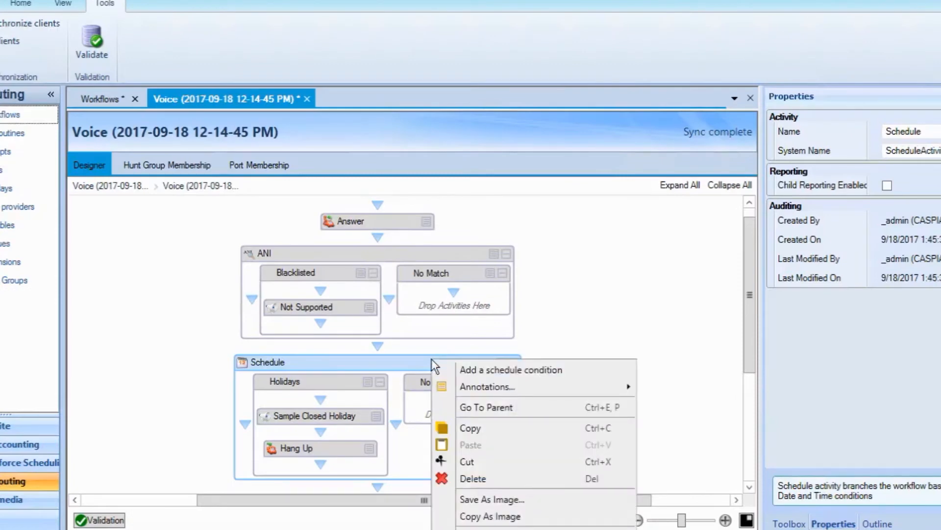
click(511, 370)
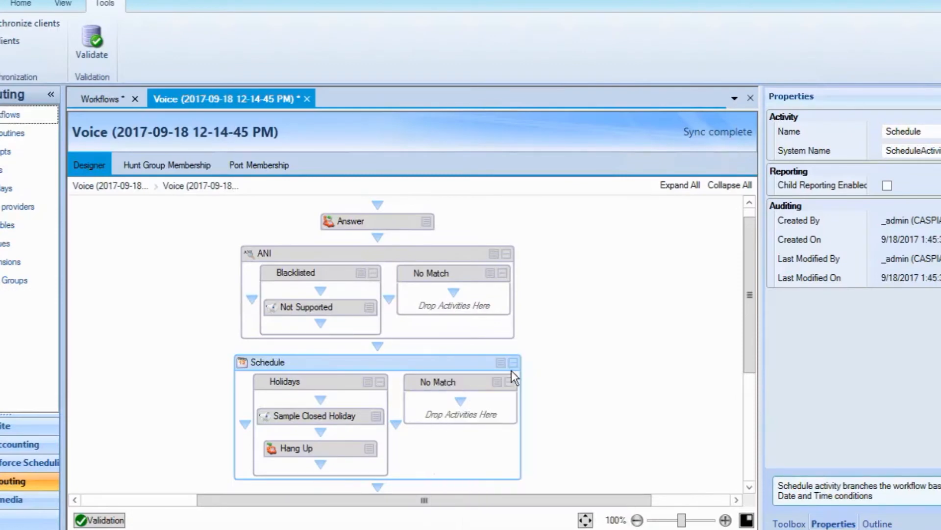
drag(195, 8, 369, 18)
click(222, 56)
drag(221, 56, 71, 60)
text(Bus)
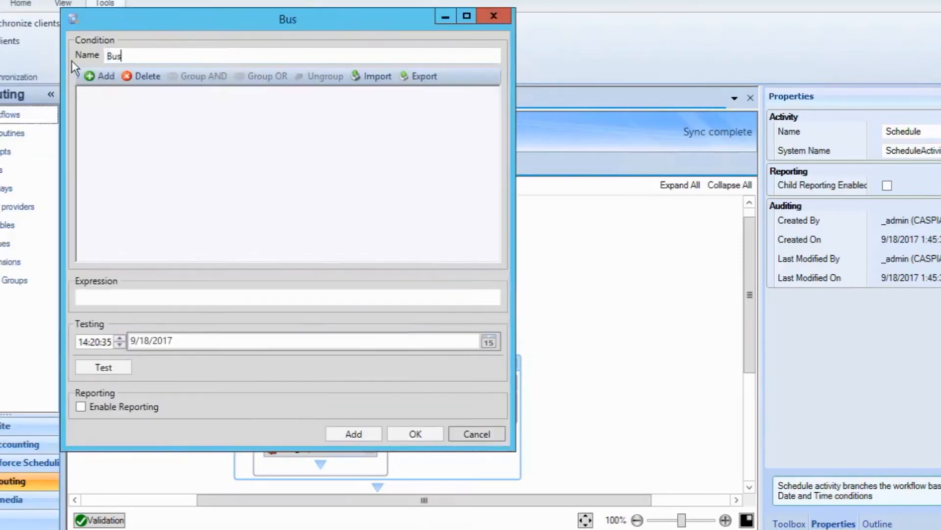
text(iness Hours)
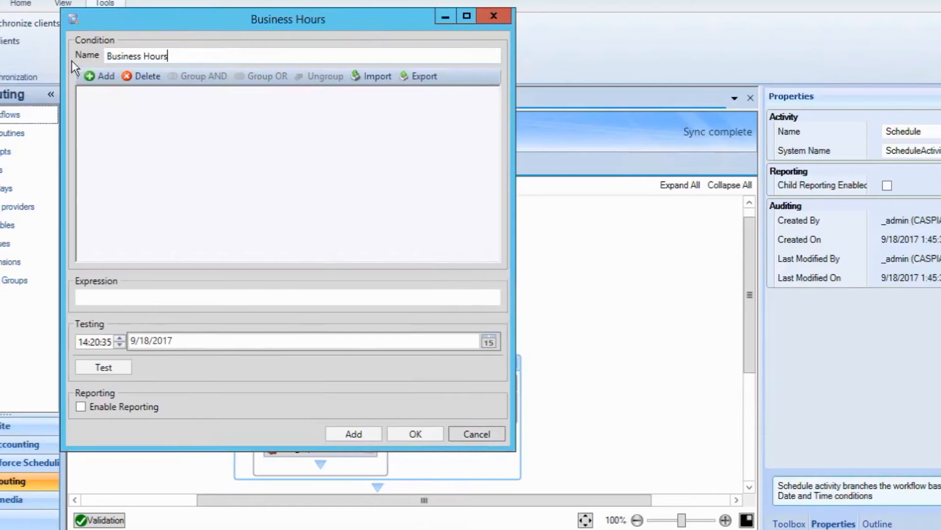
Add a DOW condition to Business Hours covering Monday, Tuesday, Wednesday, Thursday and Friday.
click(96, 81)
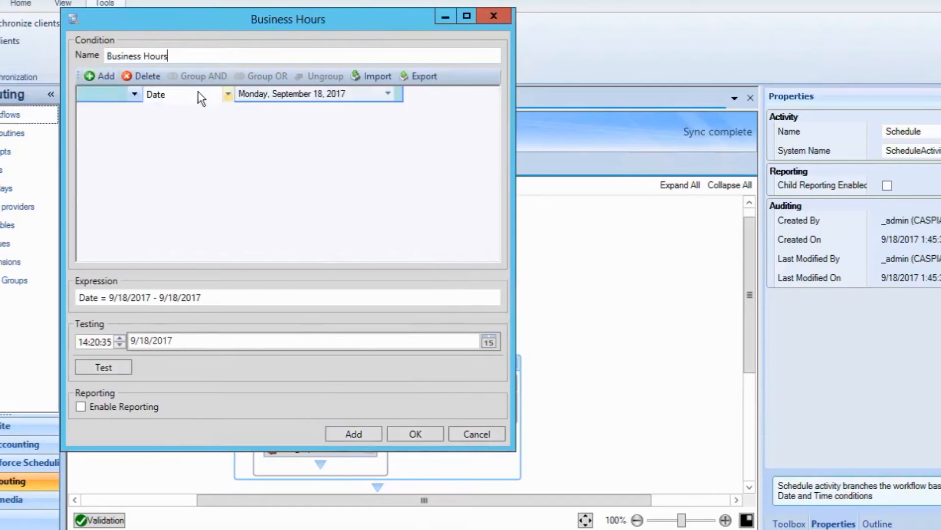
click(229, 93)
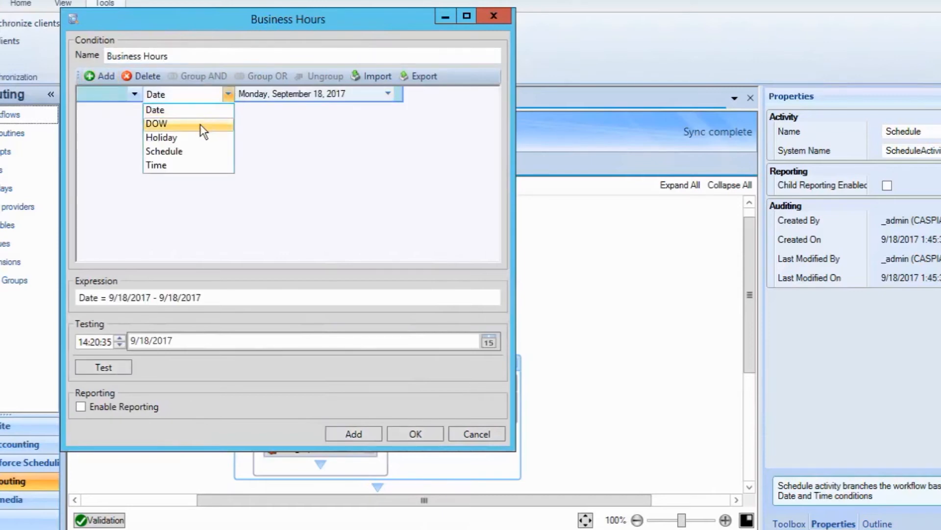
click(227, 123)
click(388, 94)
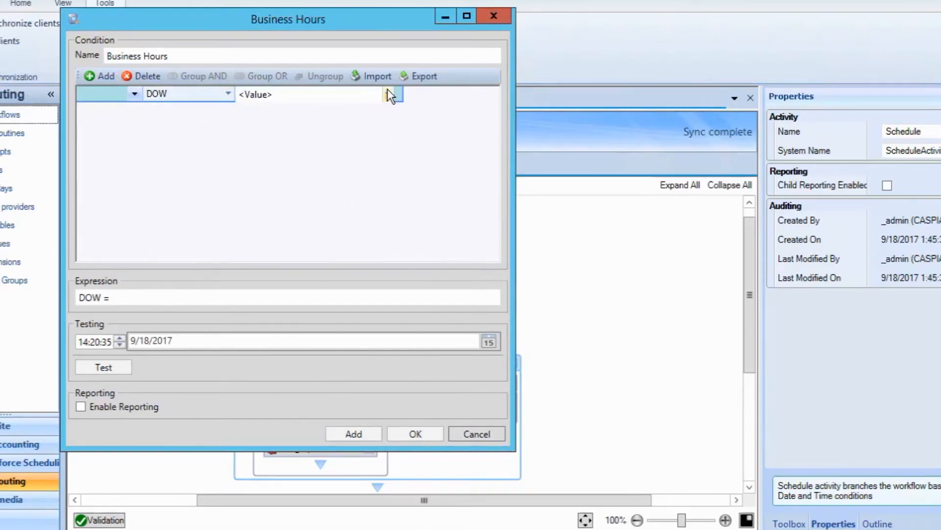
click(388, 94)
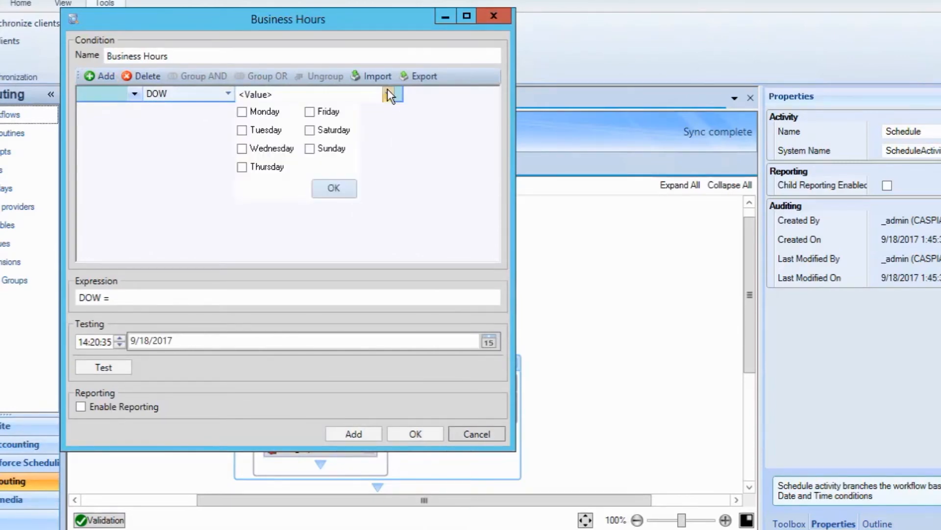
click(242, 113)
click(242, 148)
click(242, 167)
click(309, 112)
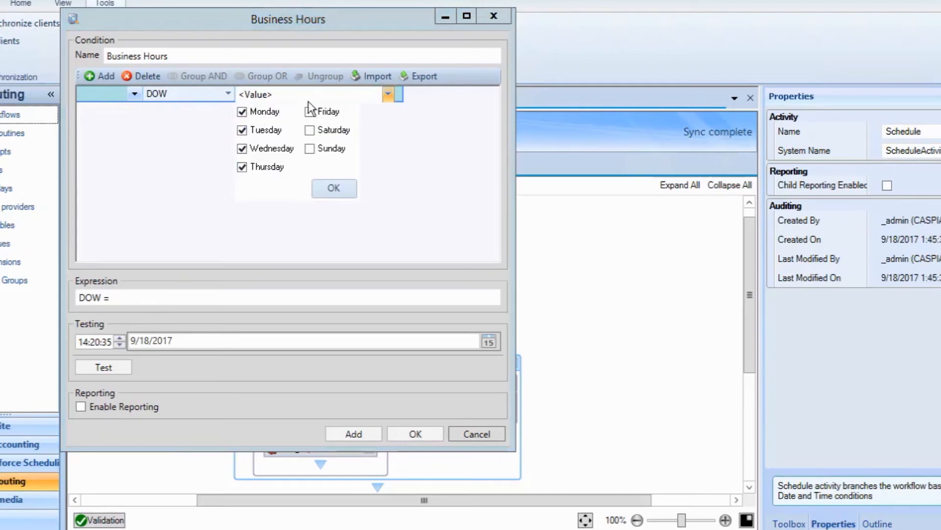
click(332, 189)
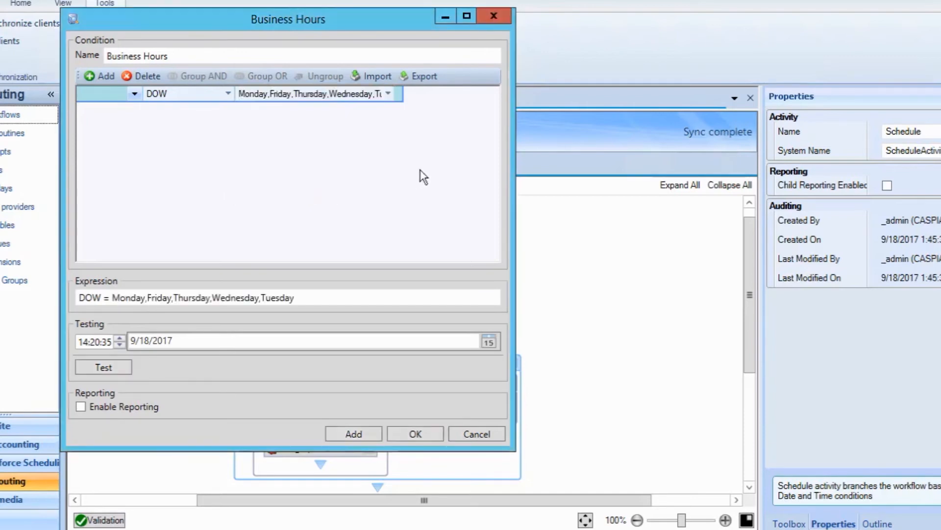
Add a Time condition to Business Hours running from 09:00 to 17:00.
click(107, 77)
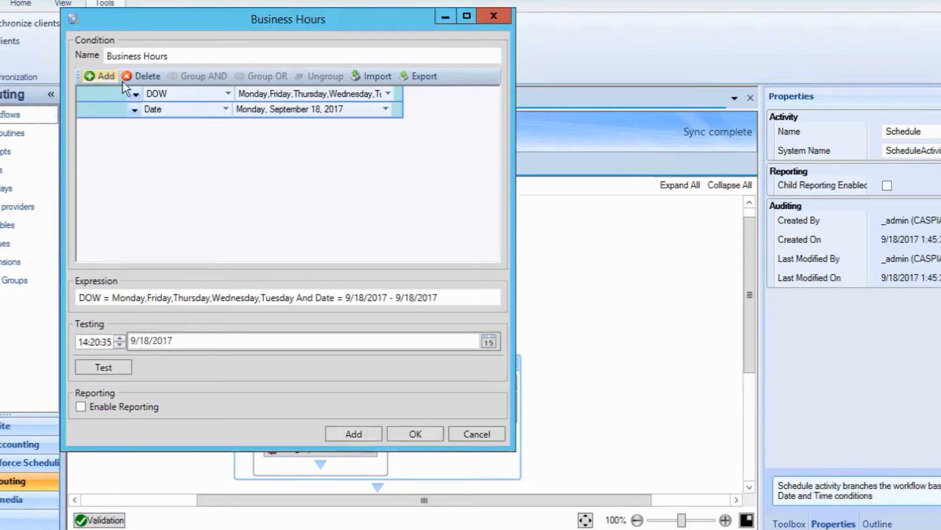
click(225, 109)
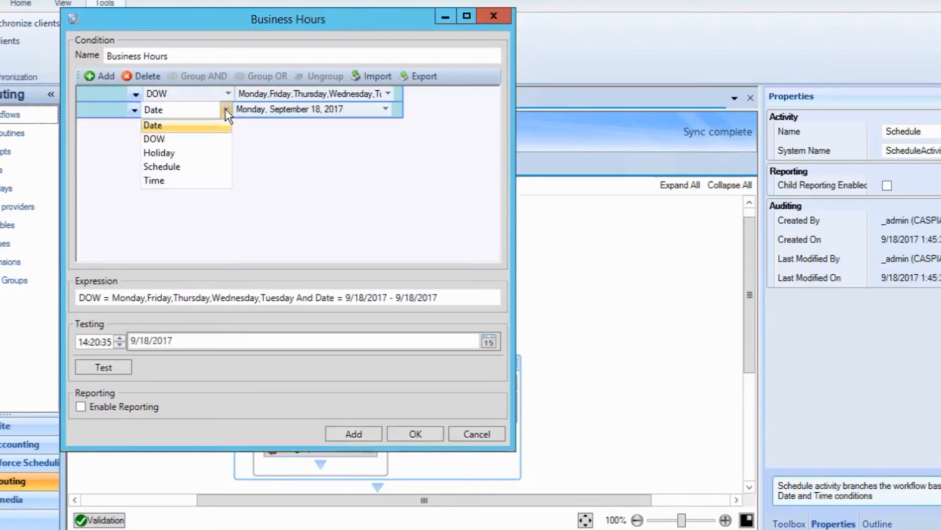
click(189, 180)
click(386, 109)
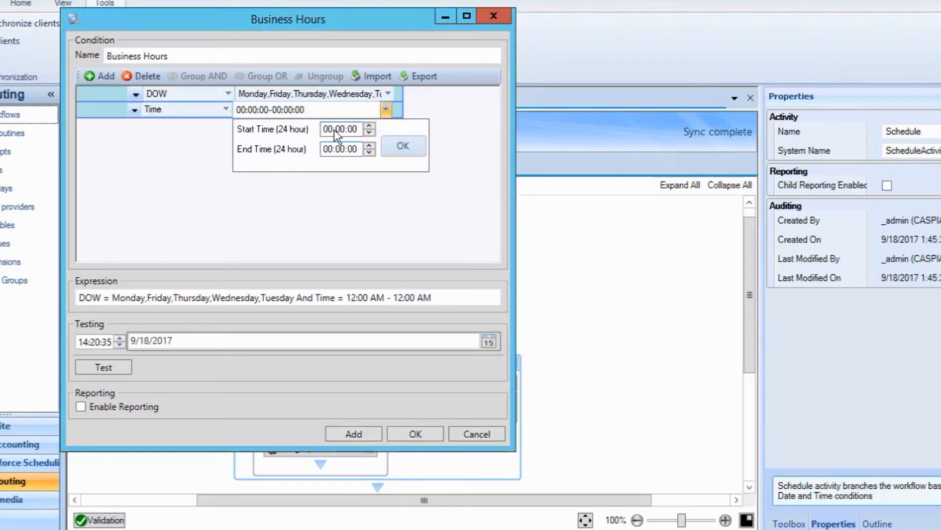
click(334, 130)
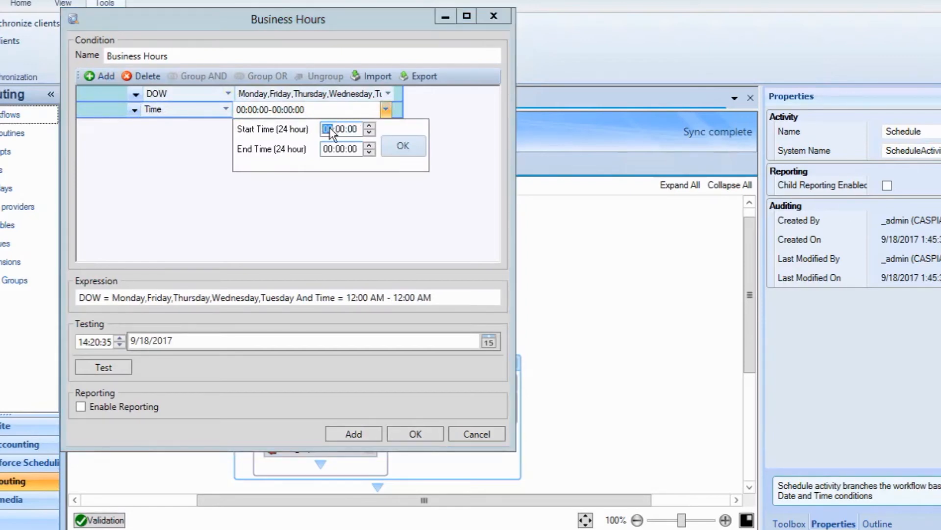
text(09)
click(328, 149)
text(17)
click(399, 142)
Group the weekday DOW condition and the 09:00–17:00 Time condition with AND.
click(105, 95)
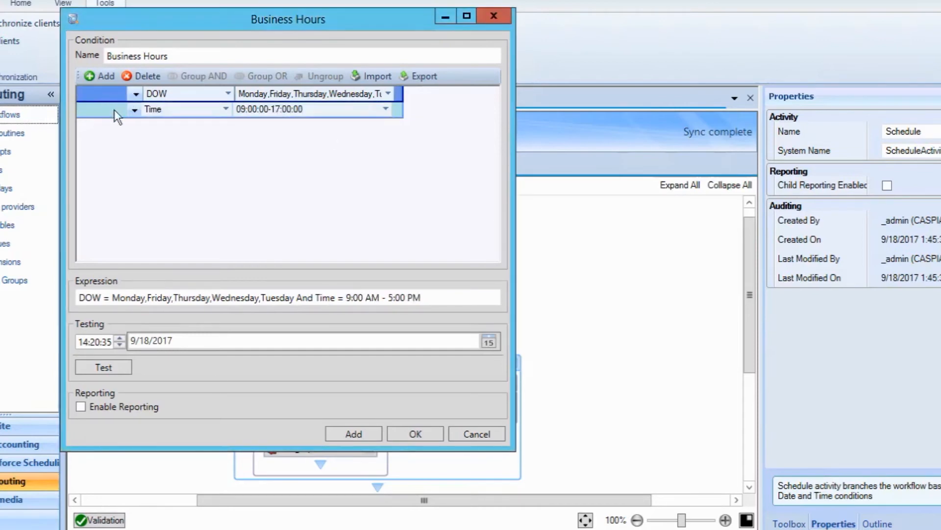
shift+click(113, 114)
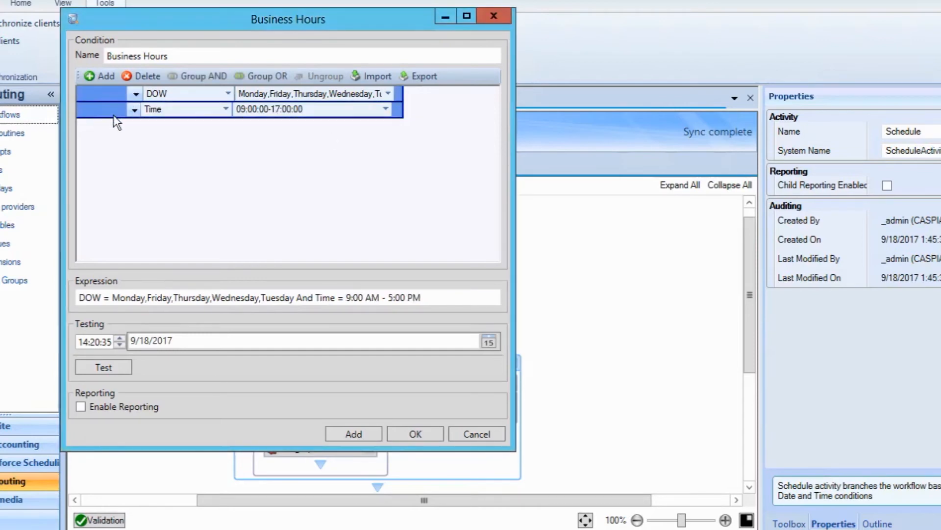
click(214, 77)
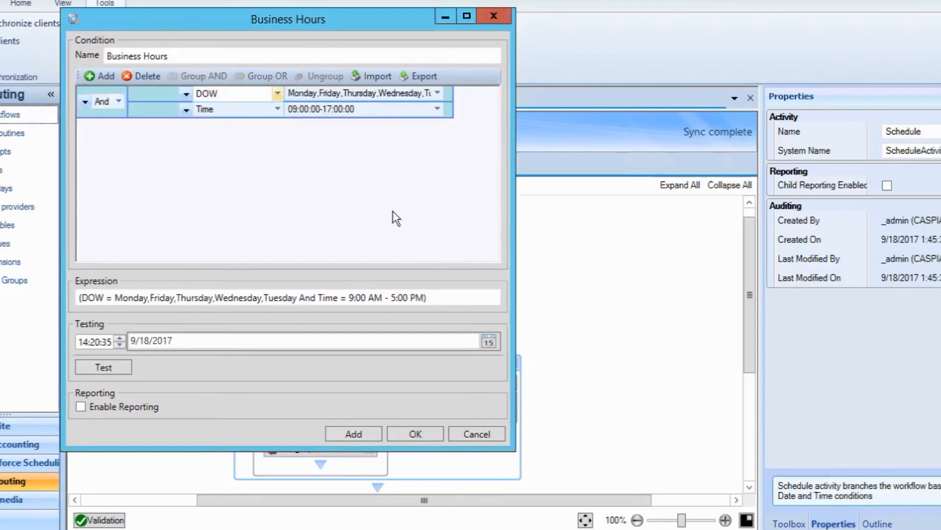
Add a second DOW condition to Business Hours covering only Saturday.
click(106, 76)
click(226, 126)
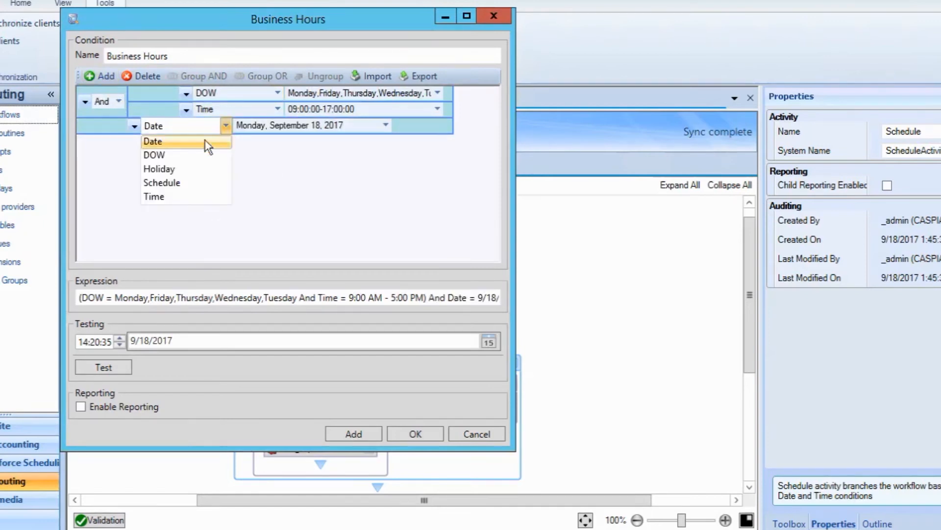
click(172, 158)
click(387, 126)
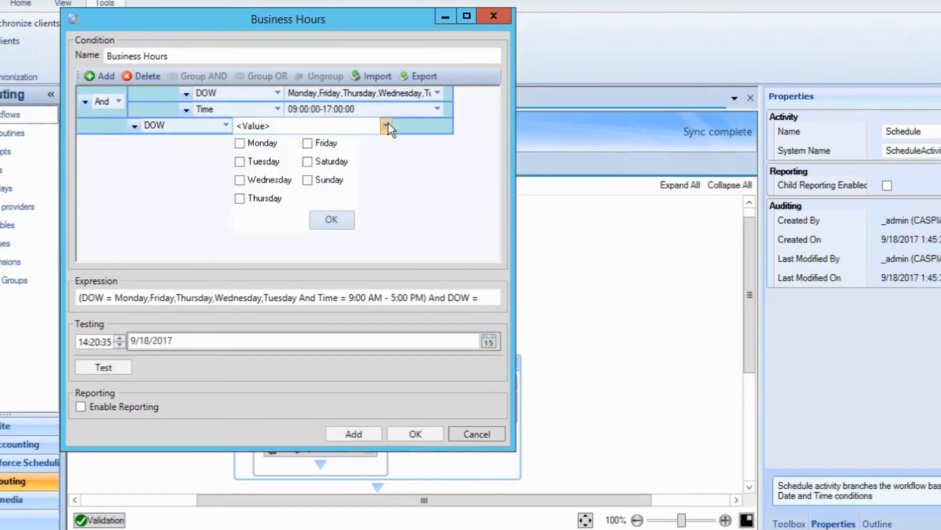
click(308, 162)
click(319, 219)
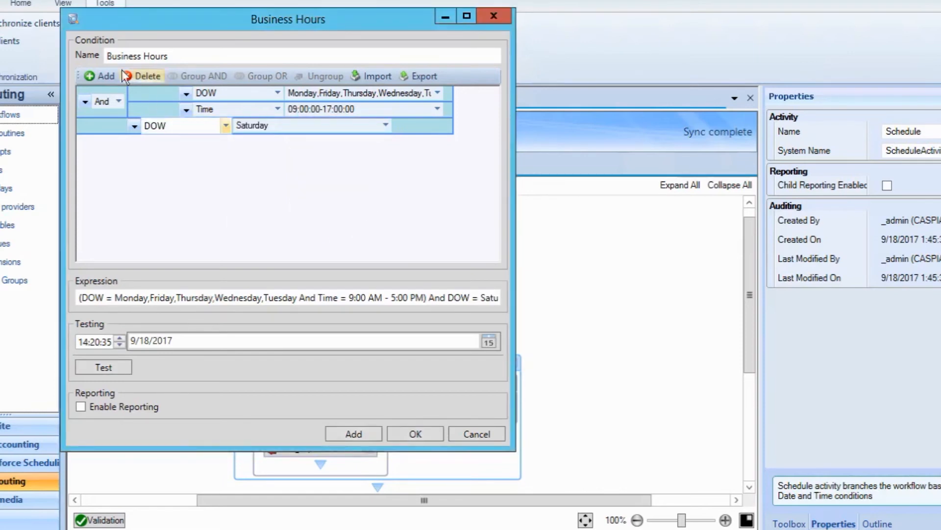
Add a second Time condition below the Saturday condition, running from 10:00 to 15:00.
click(93, 77)
click(212, 142)
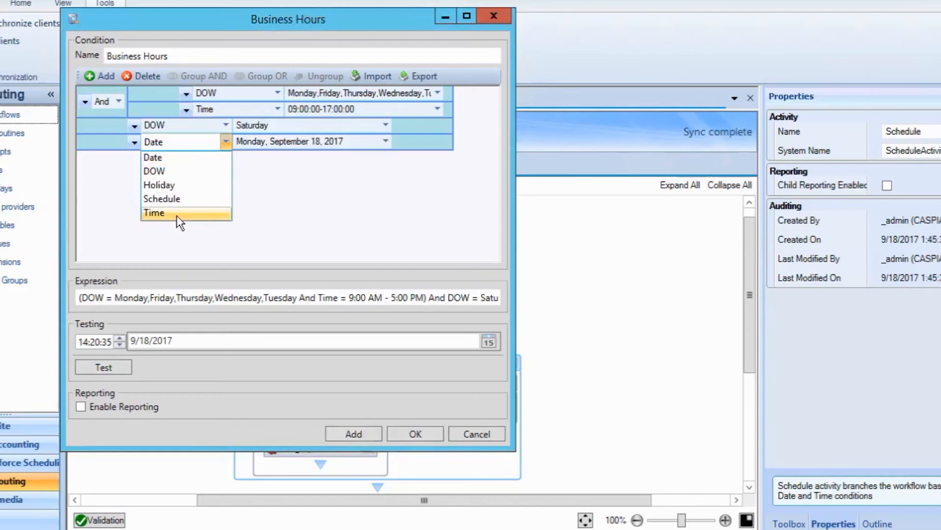
click(162, 212)
click(386, 142)
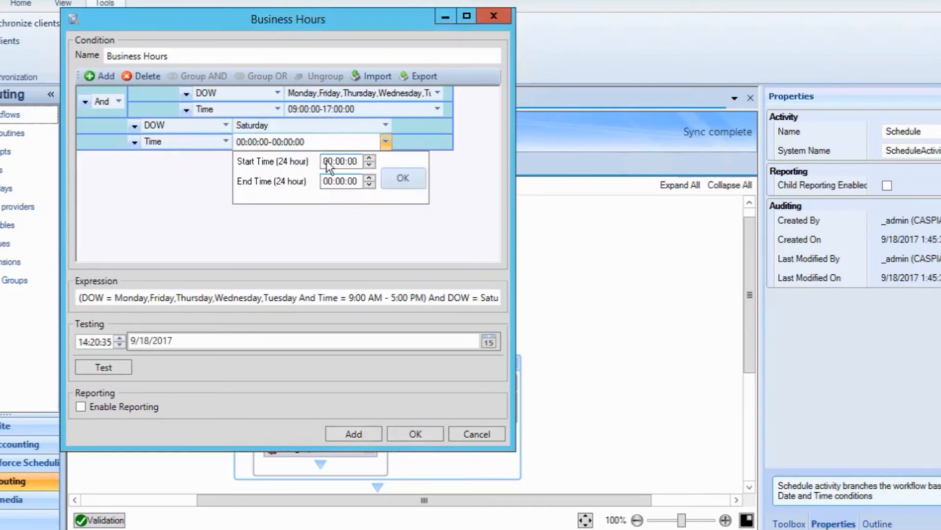
click(326, 160)
text(10)
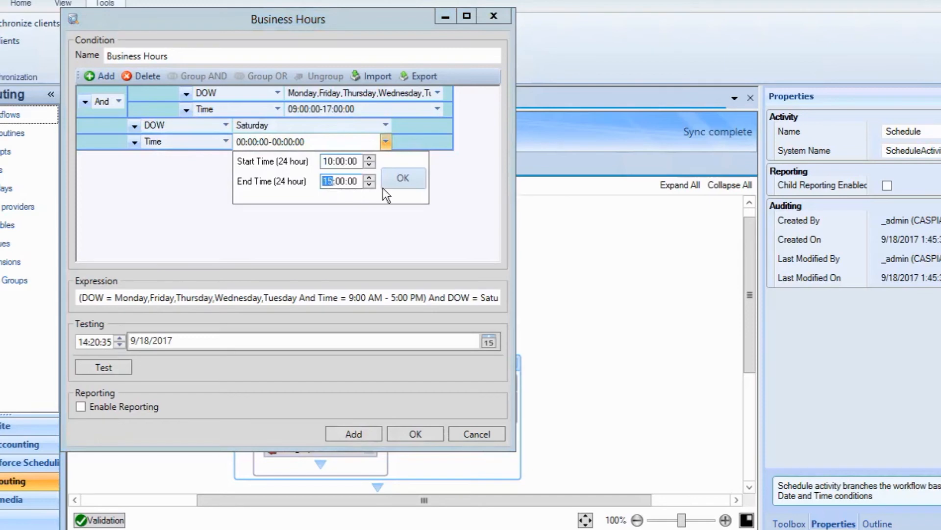
click(411, 178)
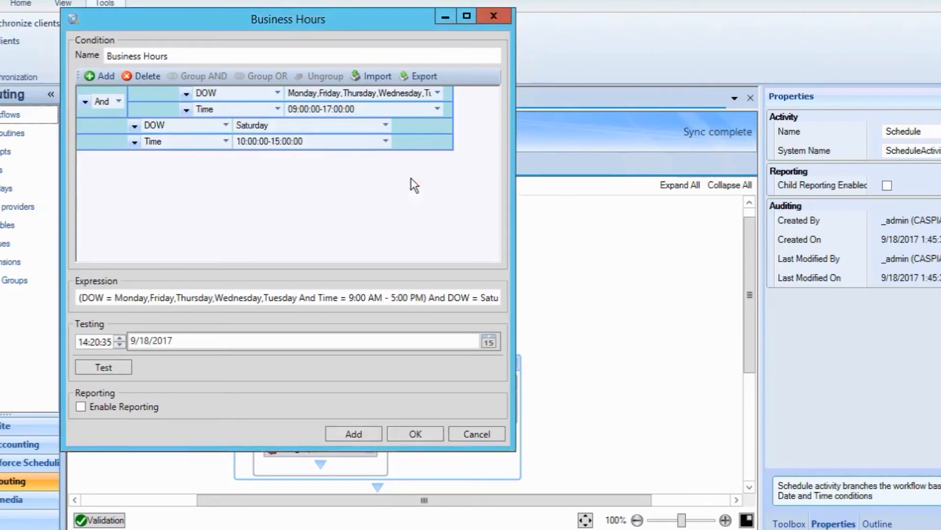
Group the Saturday condition and the 10:00–15:00 Time condition with AND.
click(107, 126)
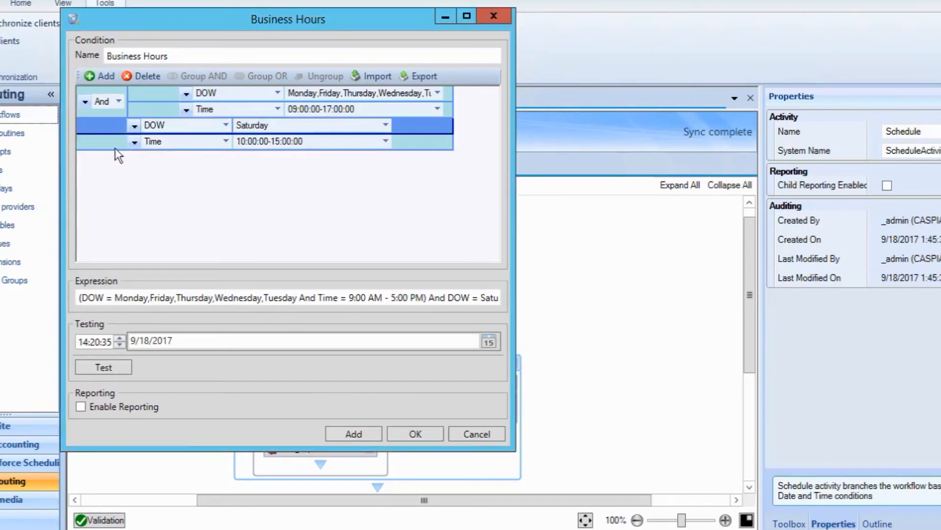
shift+click(115, 147)
click(213, 75)
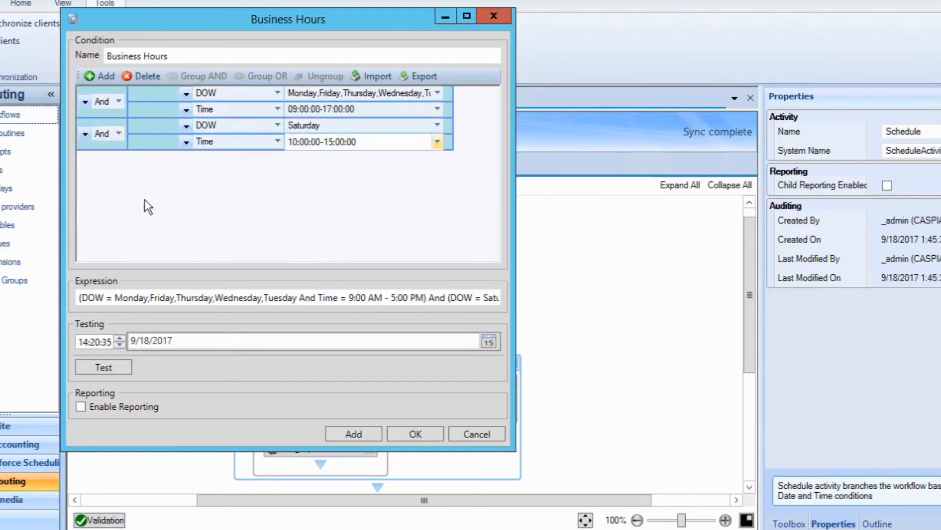
Group the weekday and Saturday AND groups with OR and save the Business Hours branch.
click(86, 113)
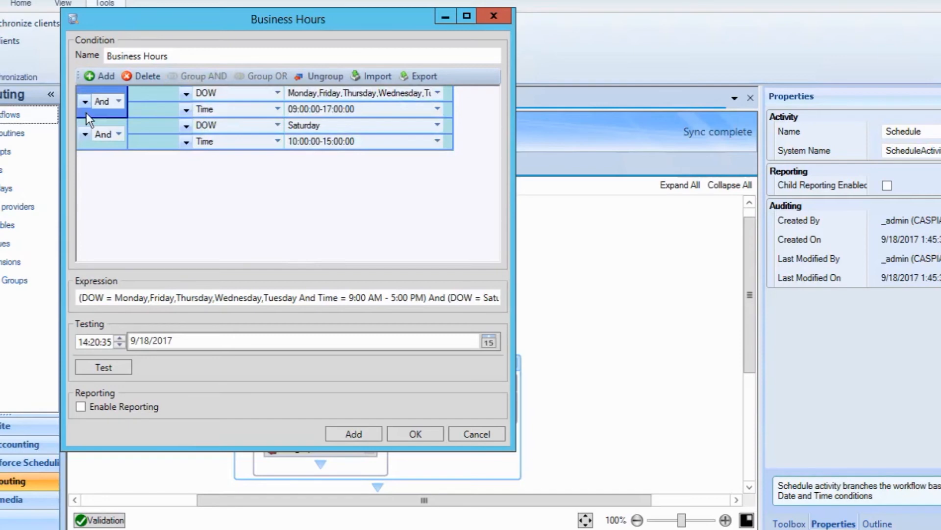
ctrl+click(84, 142)
click(268, 76)
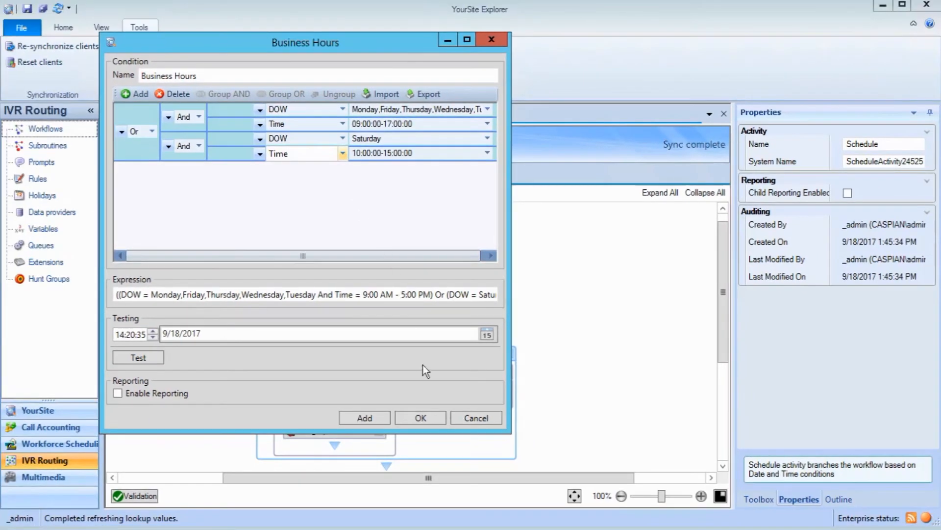
click(422, 418)
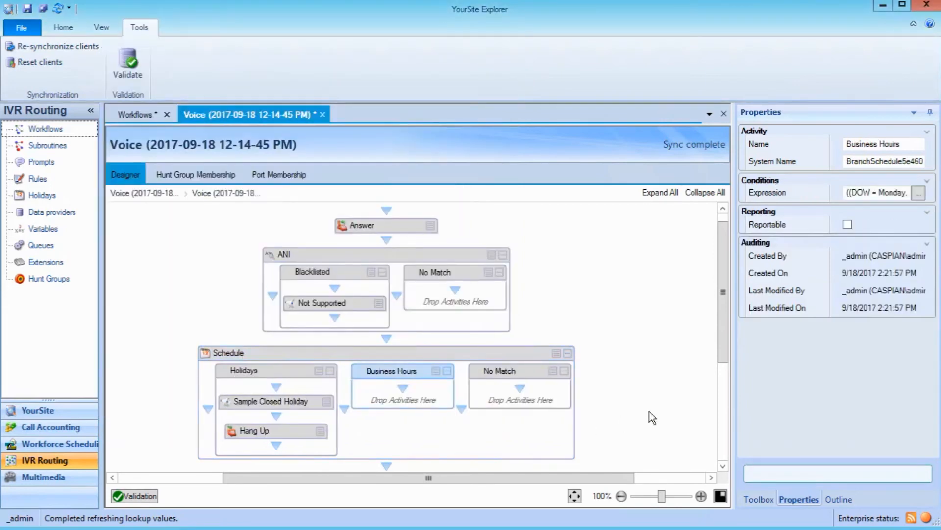
Show the available activities and examine the After Hours Menu under the MiTech schedule's No Match branch.
click(760, 500)
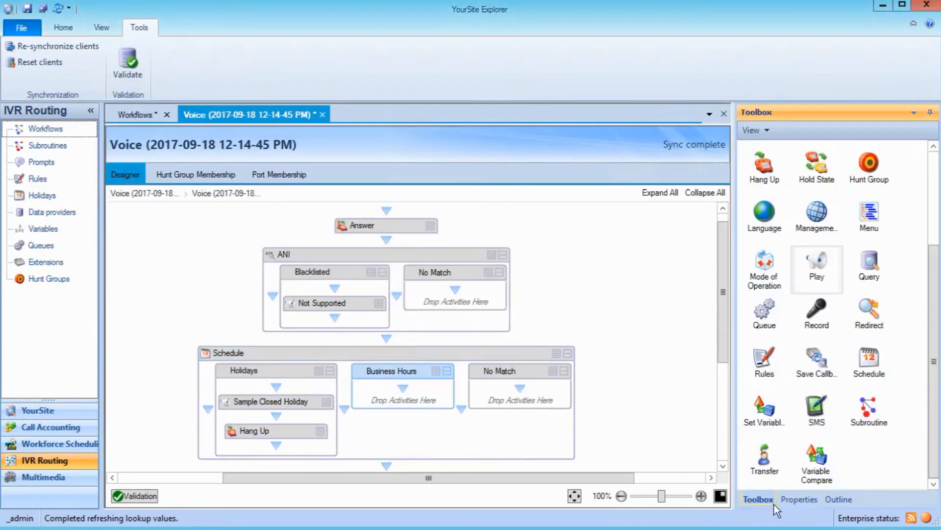
drag(721, 346, 723, 411)
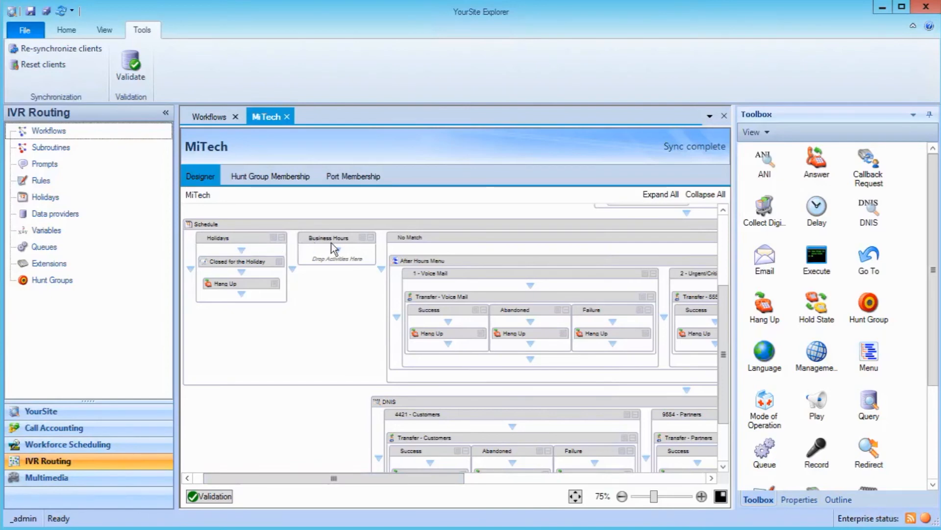
drag(385, 482, 475, 474)
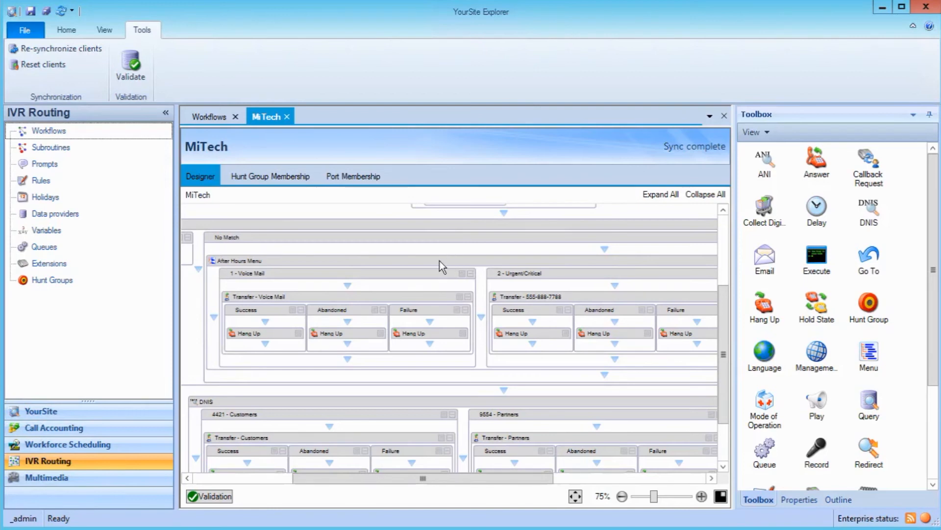
click(377, 357)
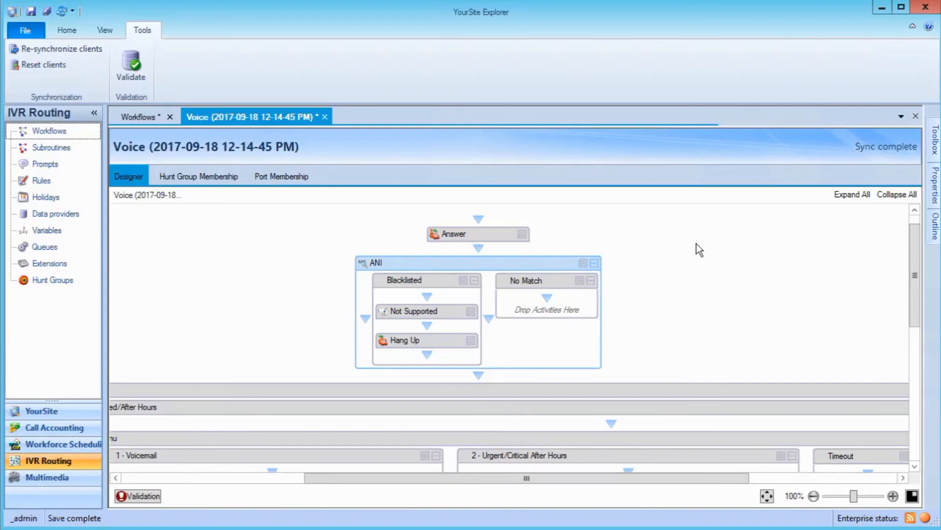
Review the Voice workflow's ANI, Holidays, Business Hours, Closed/After Hours and DNIS branches from start to finish.
click(431, 283)
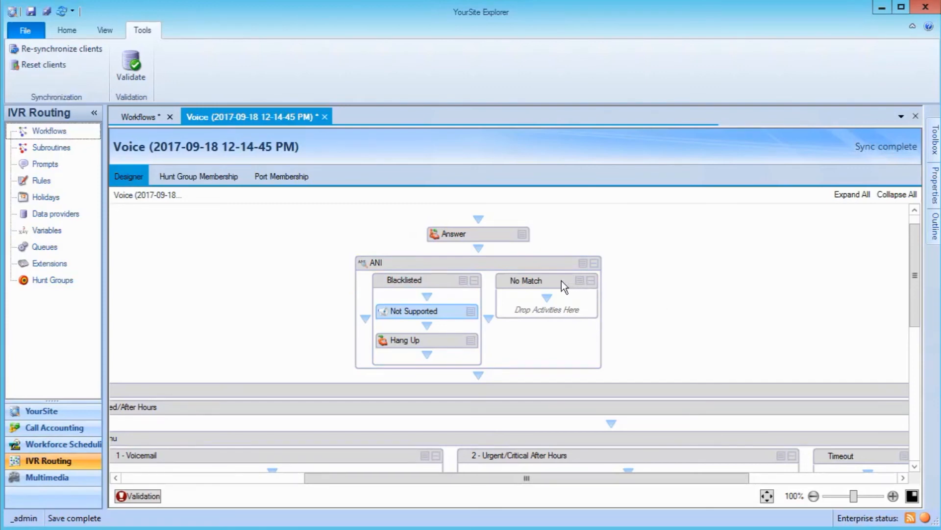
drag(914, 316, 915, 389)
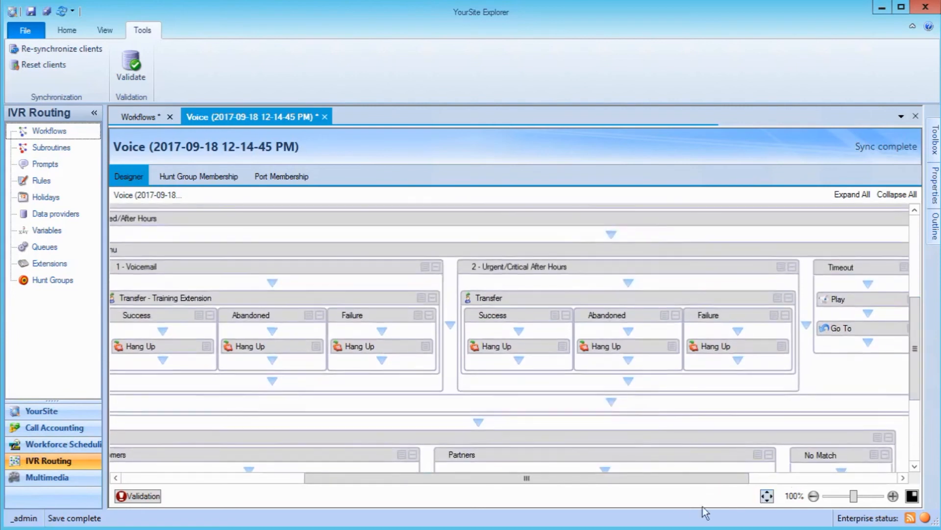
drag(605, 478, 454, 491)
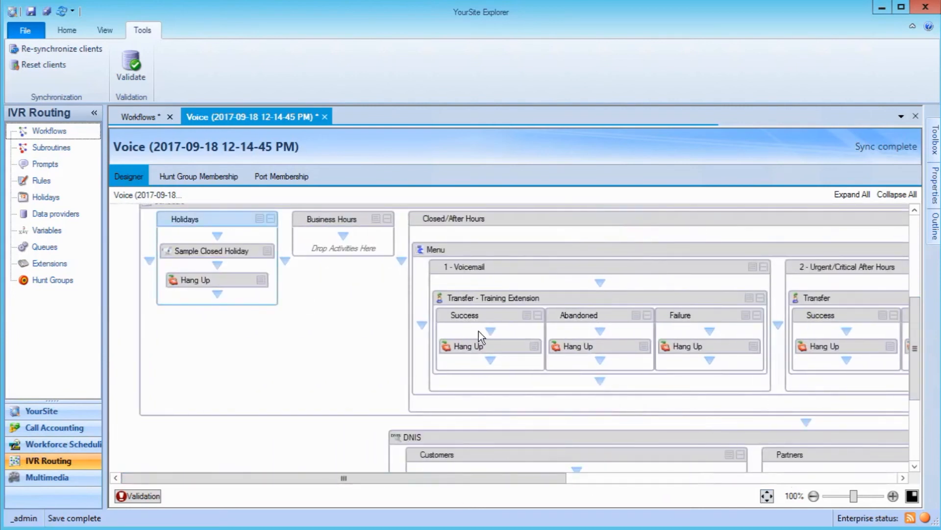
click(244, 252)
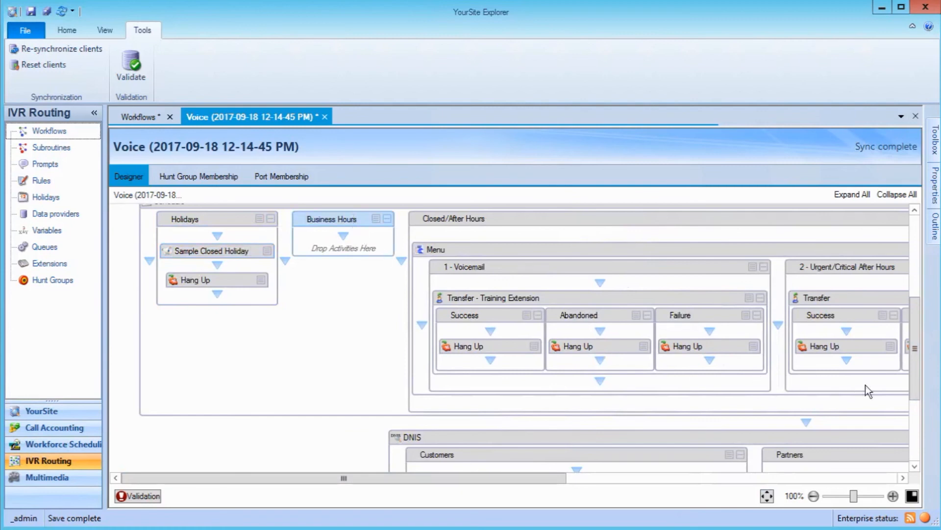
mouse_move(916, 377)
mouse_down()
mouse_move(913, 432)
mouse_move(916, 363)
mouse_up()
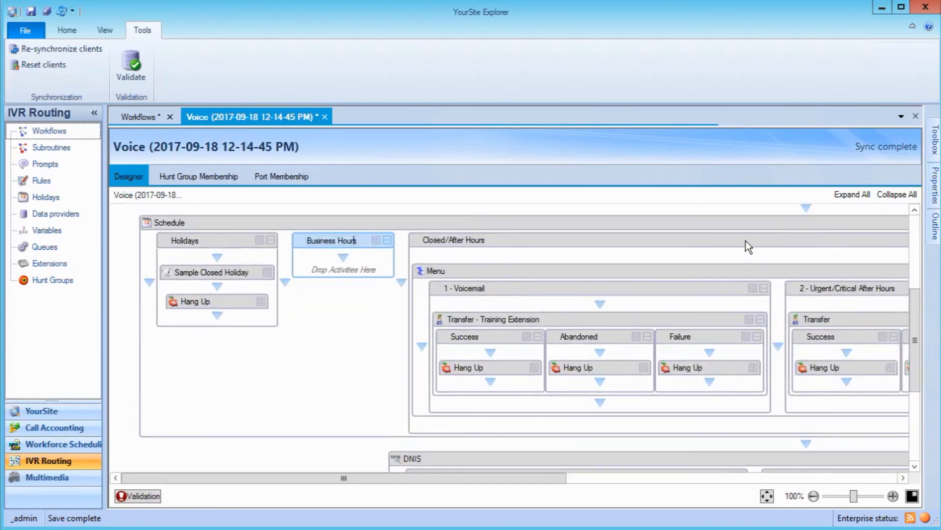
click(746, 240)
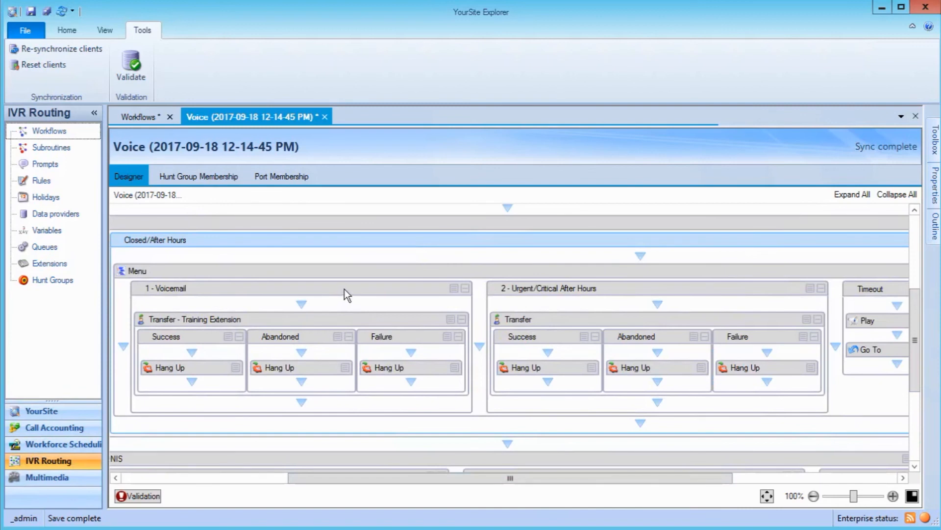
click(598, 290)
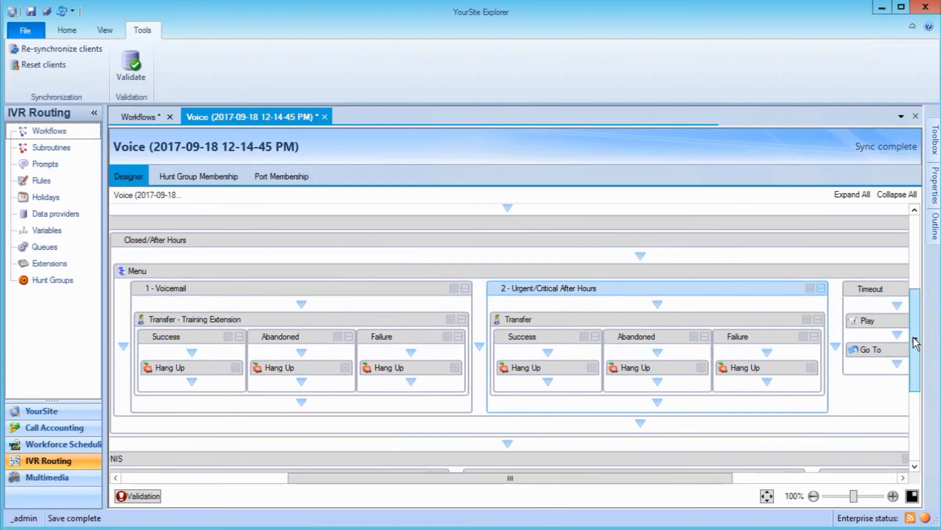
drag(913, 337, 916, 411)
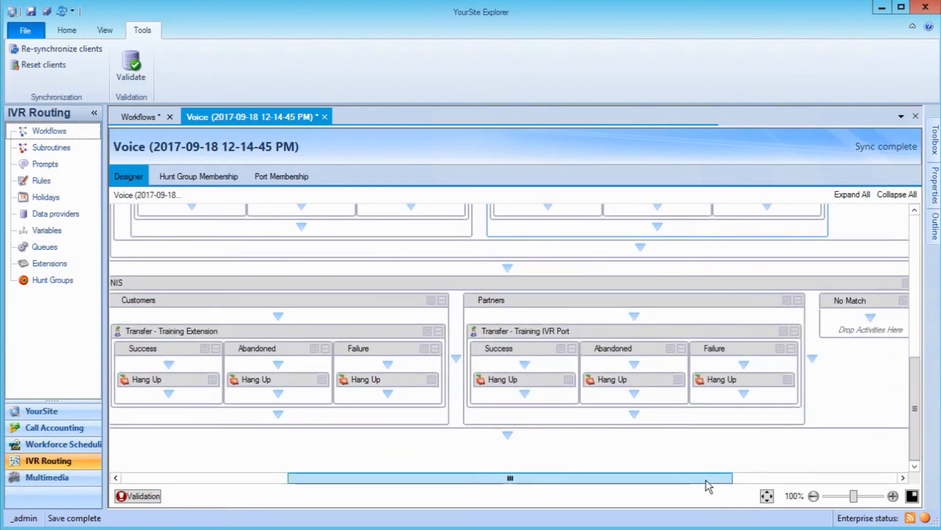
drag(709, 481, 687, 480)
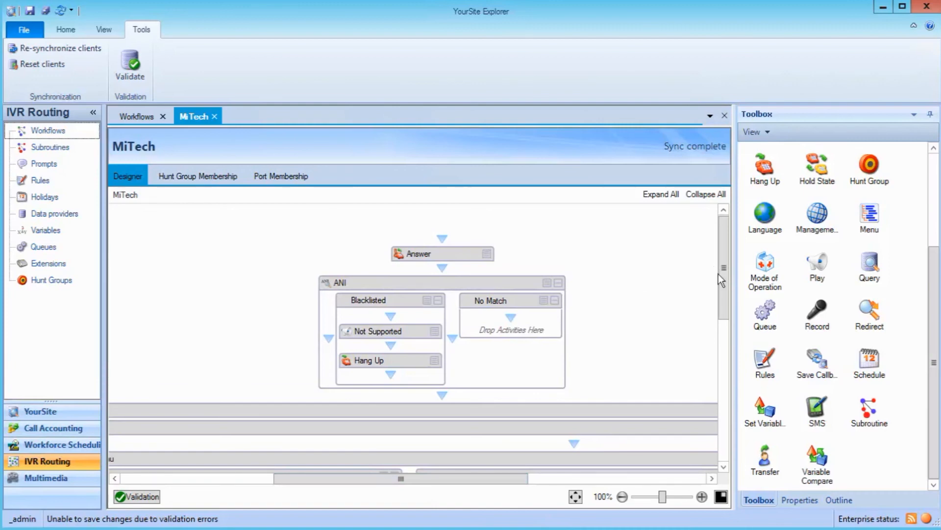
Look over the MiTech workflow from Answer down to its DNIS branches and show the workflow's properties.
drag(722, 286, 682, 261)
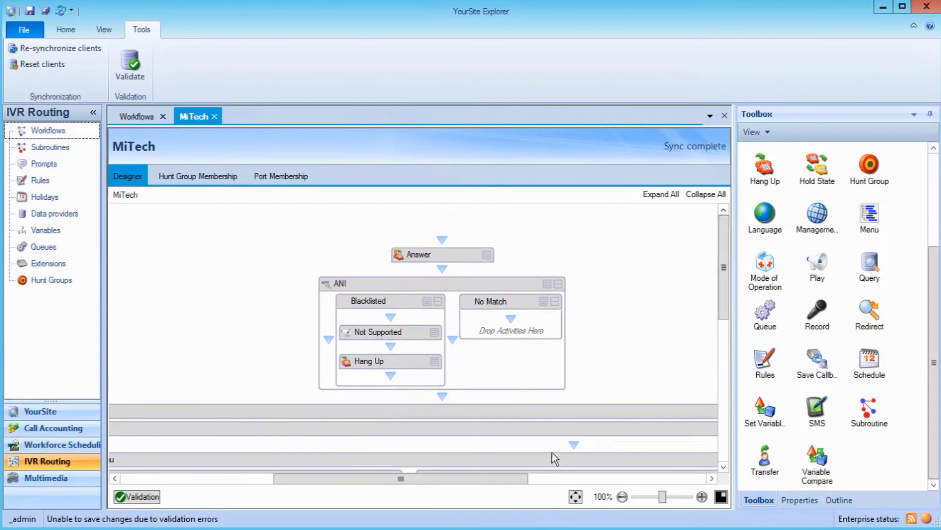
drag(519, 478, 478, 495)
drag(723, 302, 728, 407)
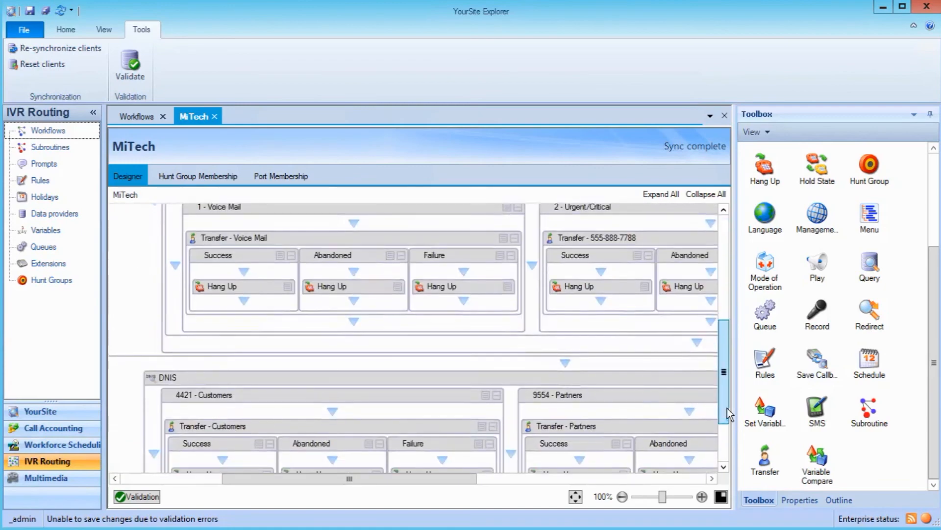
click(798, 499)
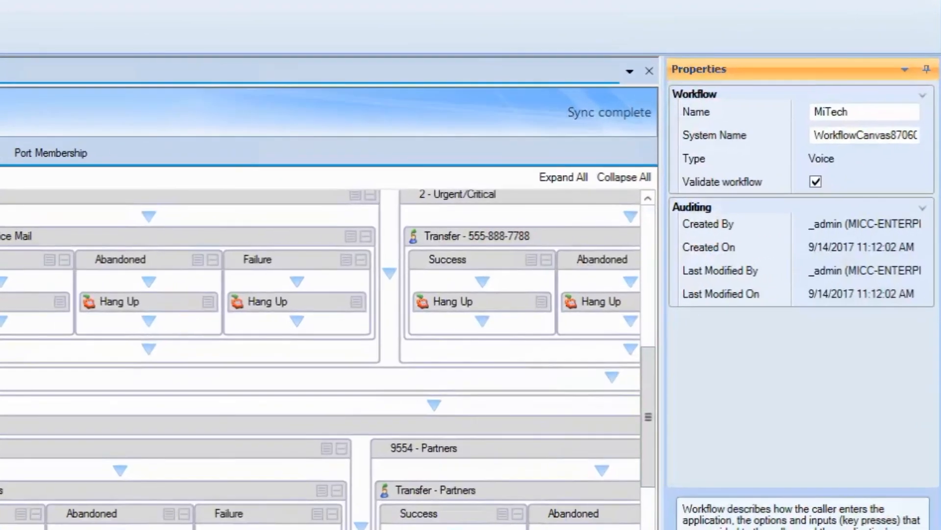